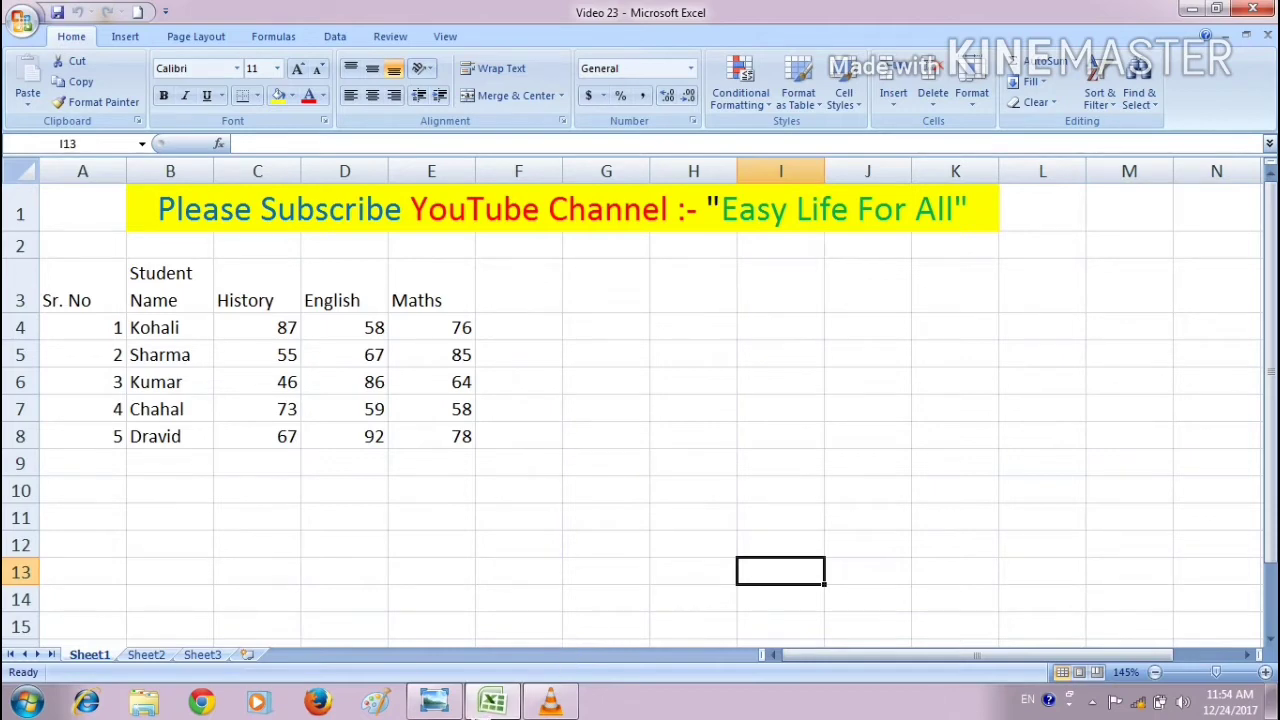
View the channel banner picture, then go back to the marks workbook's Insert ribbon.
click(453, 705)
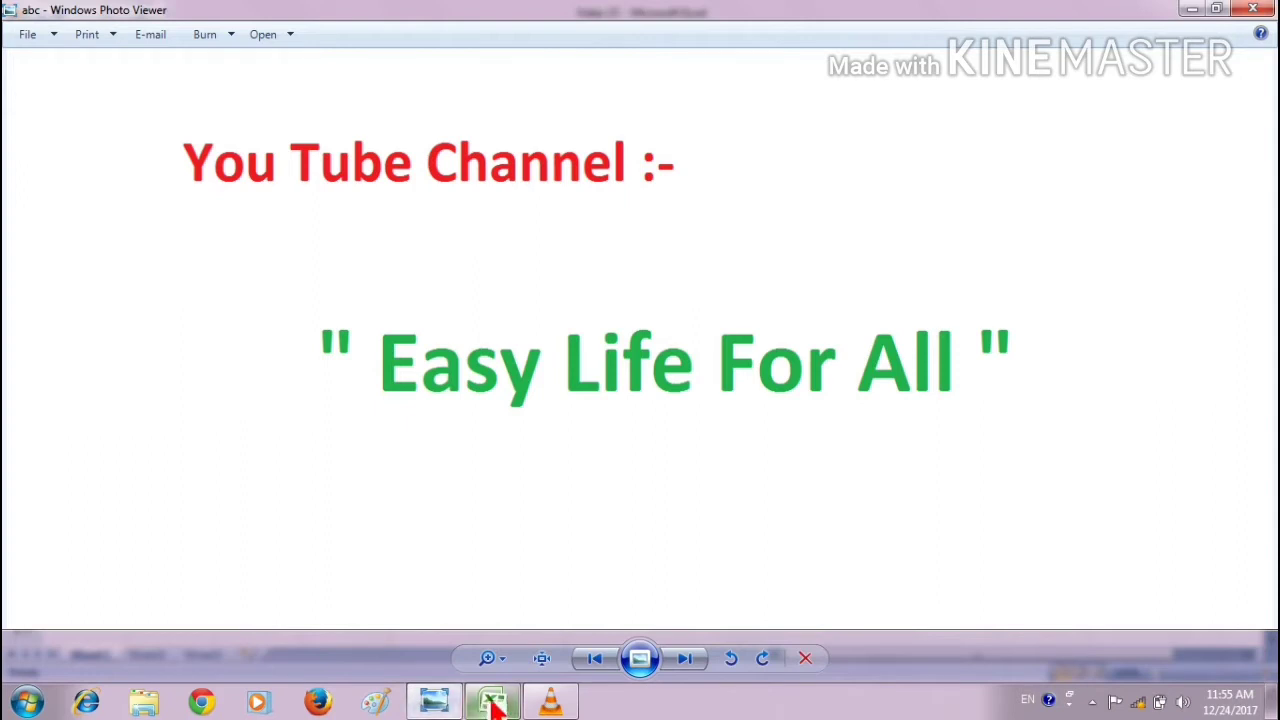
mouse_move(495, 706)
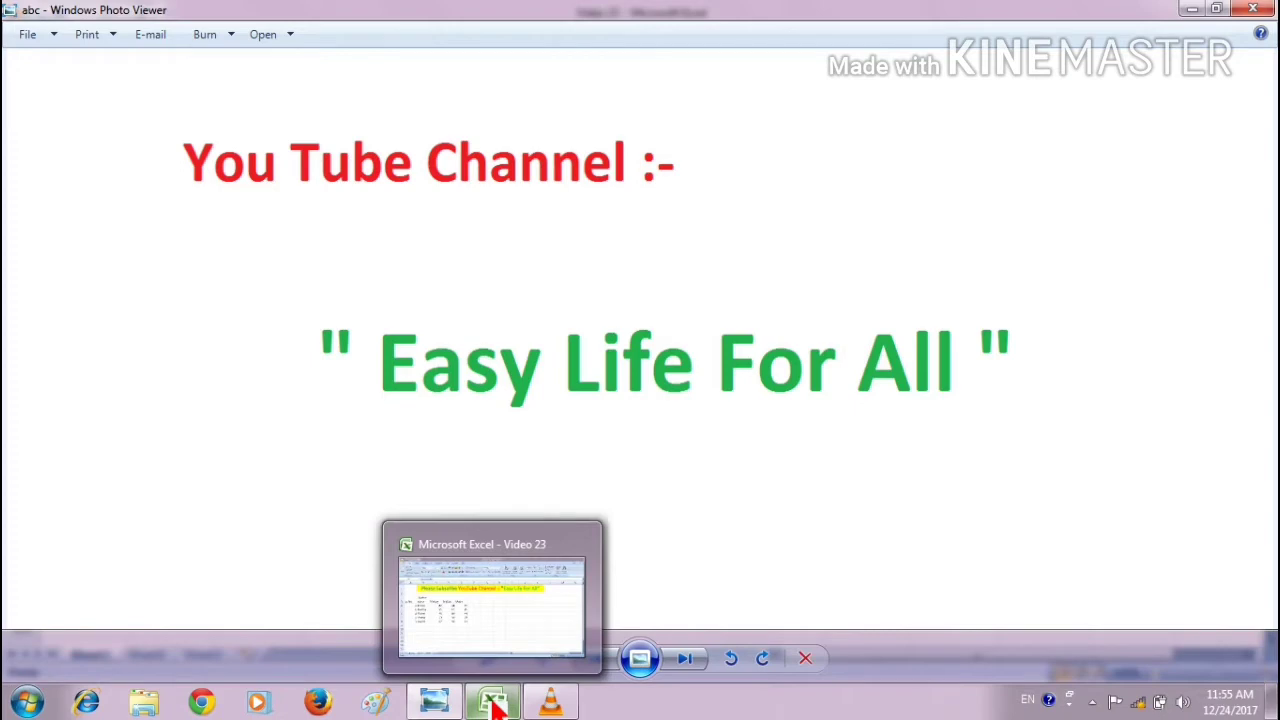
click(495, 706)
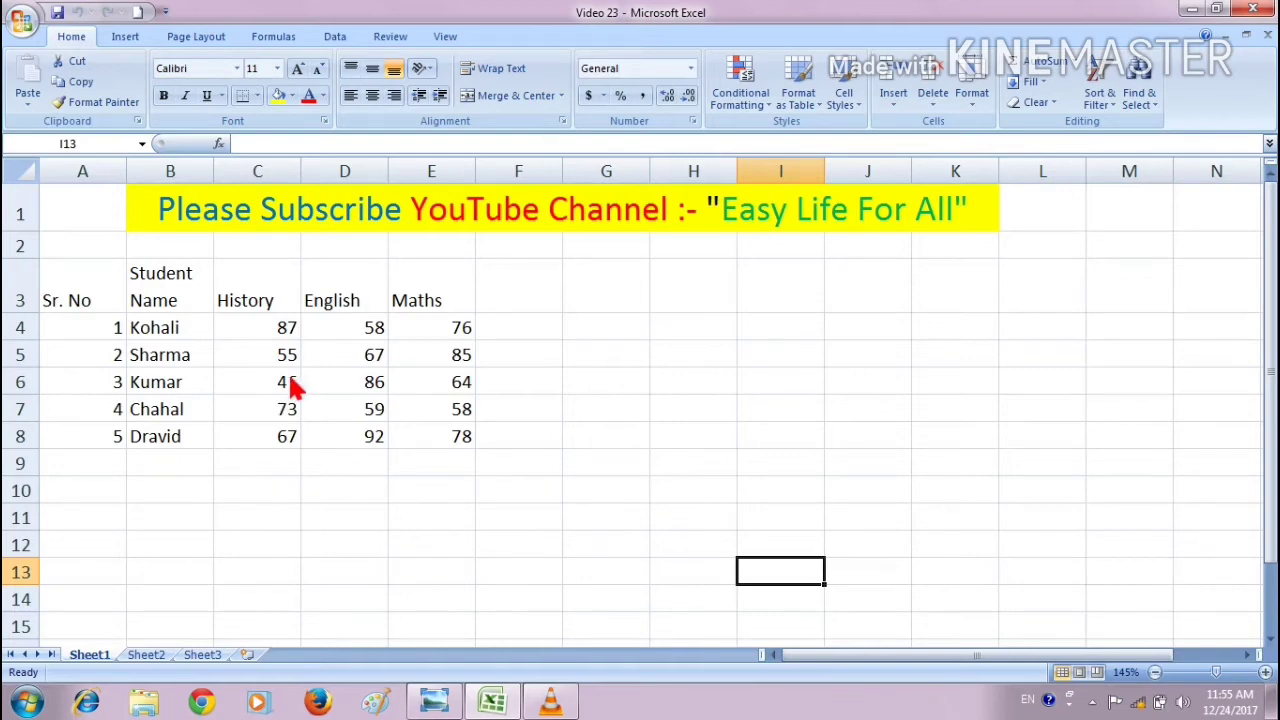
click(127, 37)
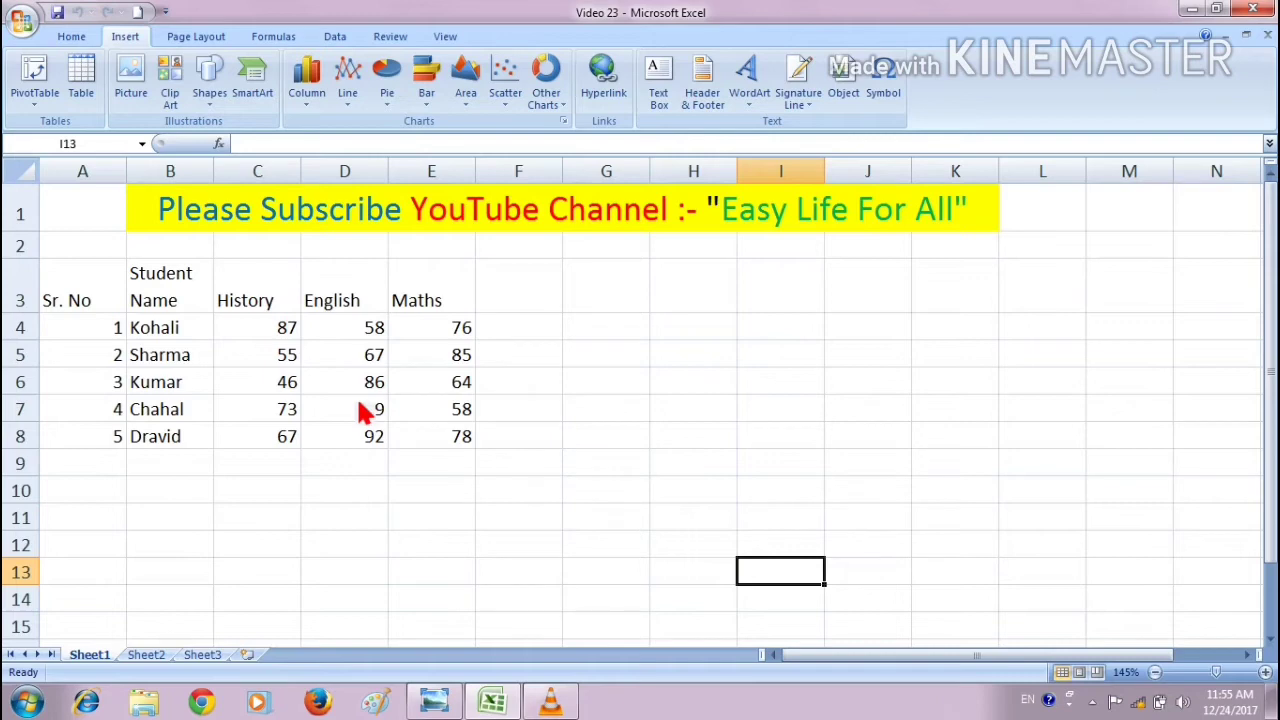
Select the student names with History, English and Maths marks (B3:E8) and open the Column gallery.
click(182, 303)
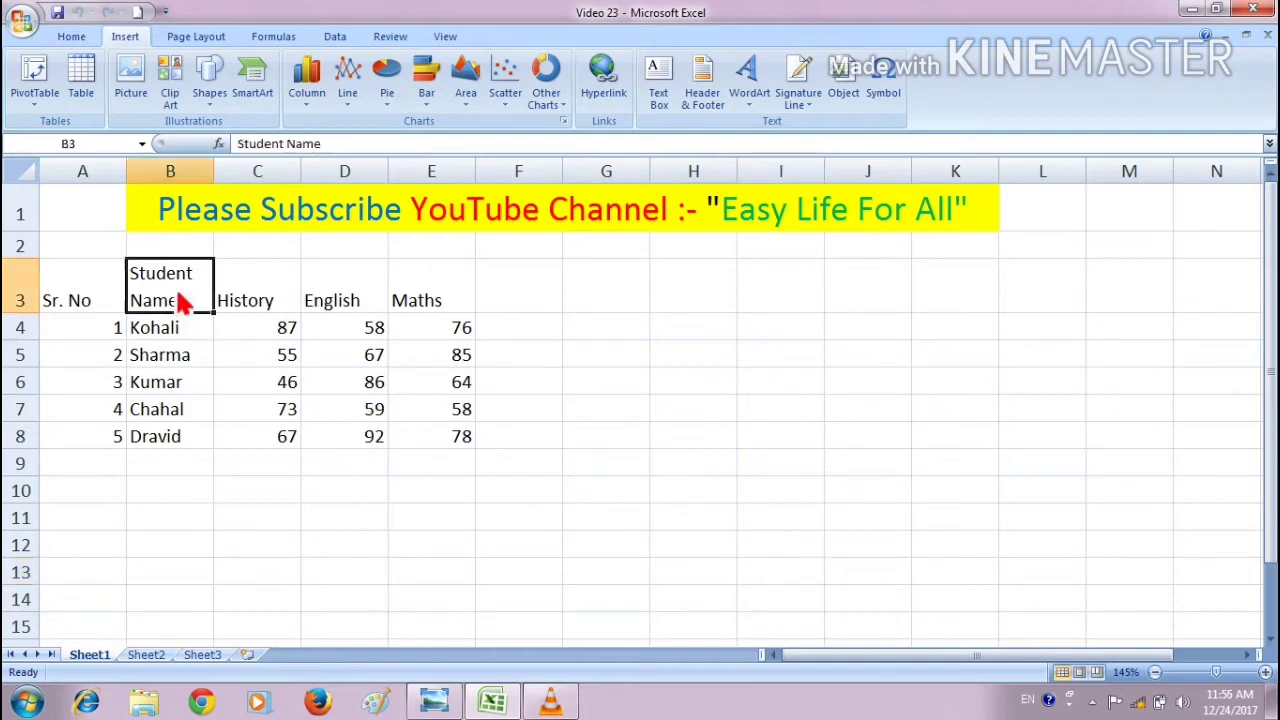
mouse_move(182, 303)
mouse_down()
mouse_move(221, 450)
mouse_move(420, 450)
mouse_up()
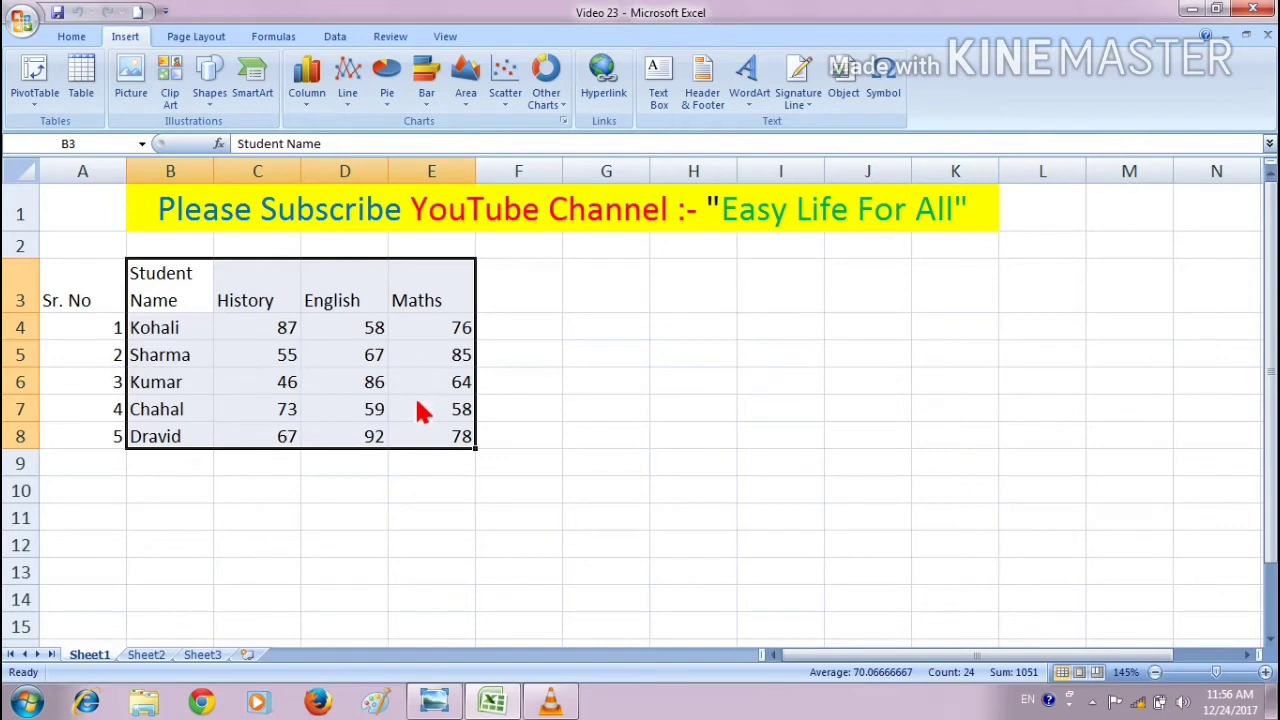
click(307, 96)
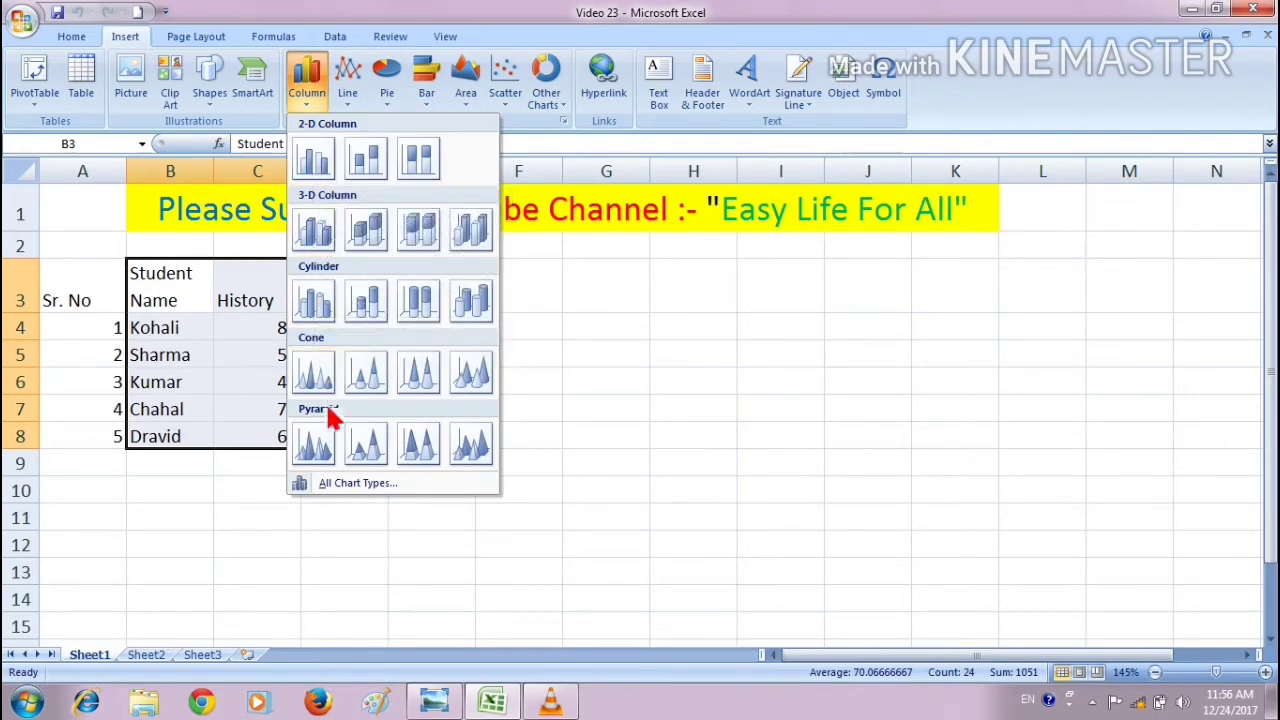
Insert a 2-D clustered column chart of the marks and move it right of the table.
click(316, 160)
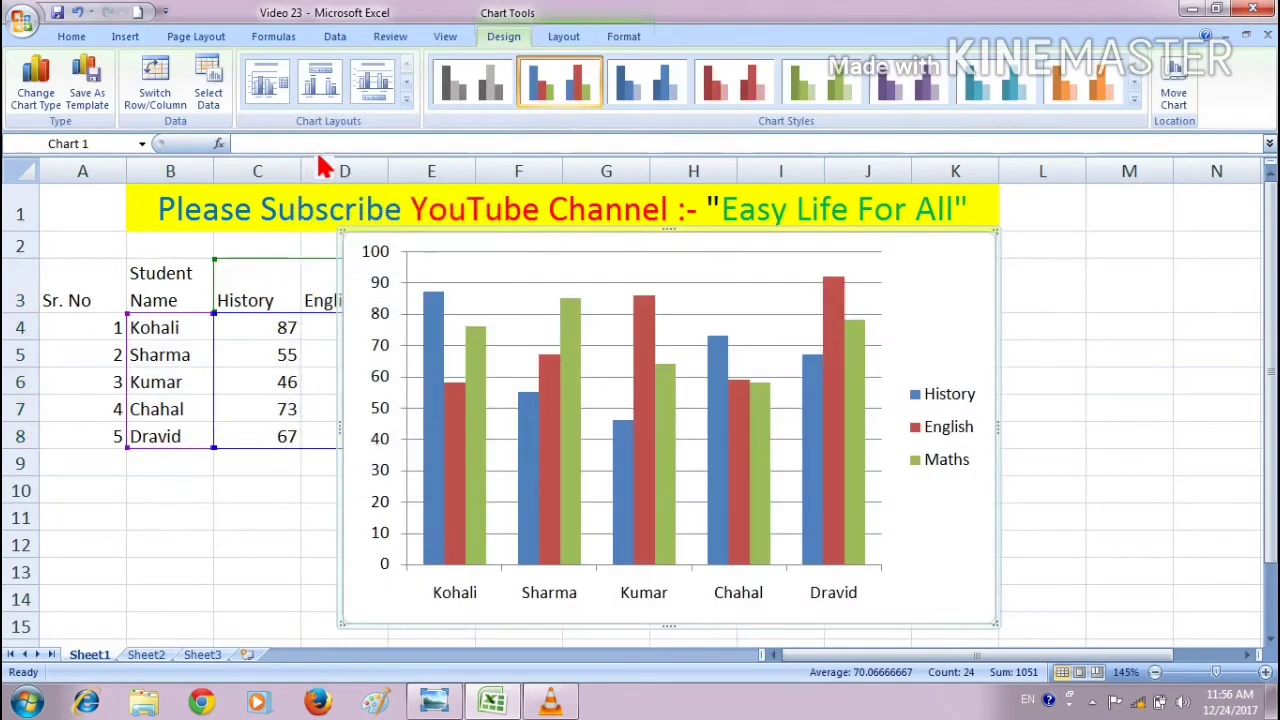
drag(423, 237, 534, 234)
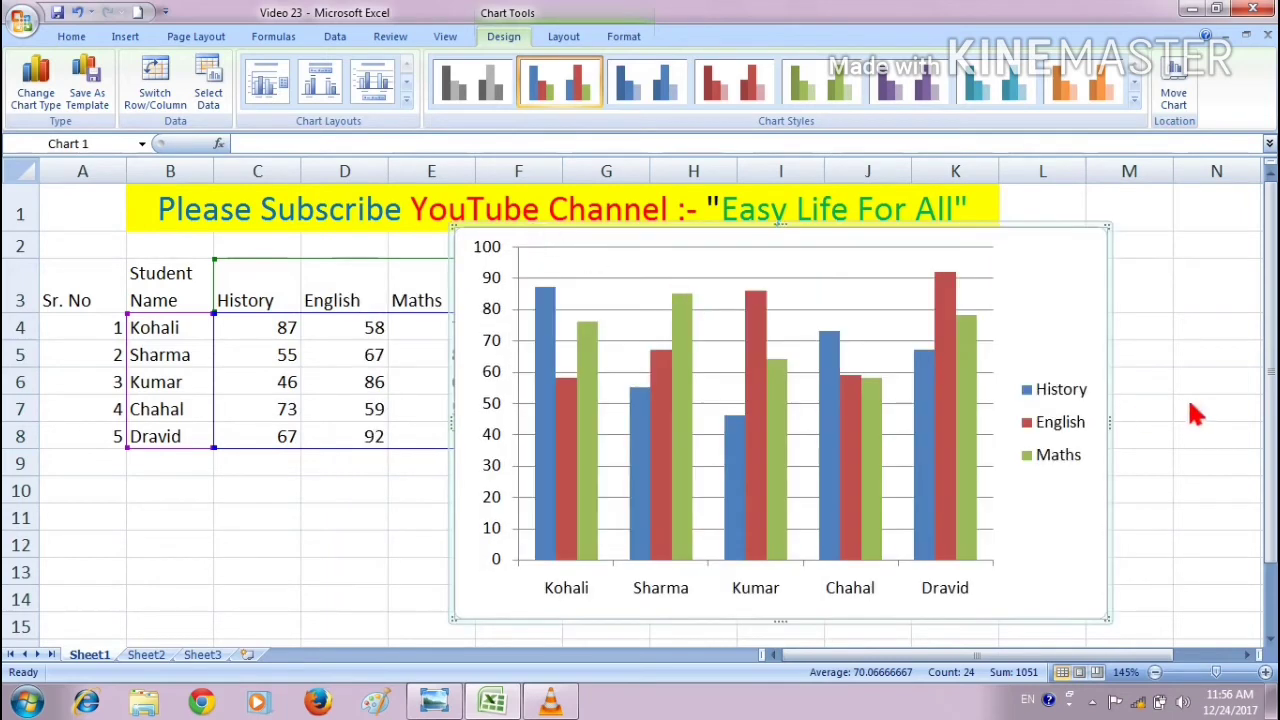
drag(834, 236, 875, 240)
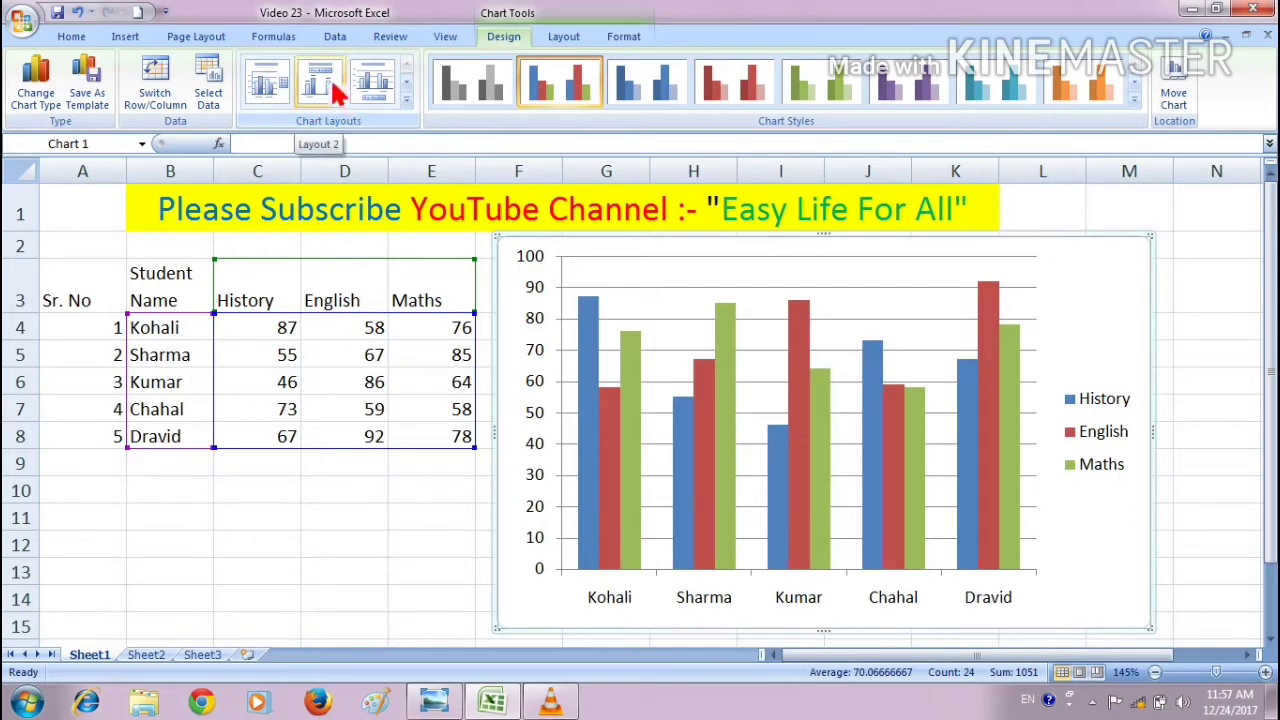
Apply chart Layout 2 for data labels, a title placeholder and top legend, then reselect the chart.
click(333, 88)
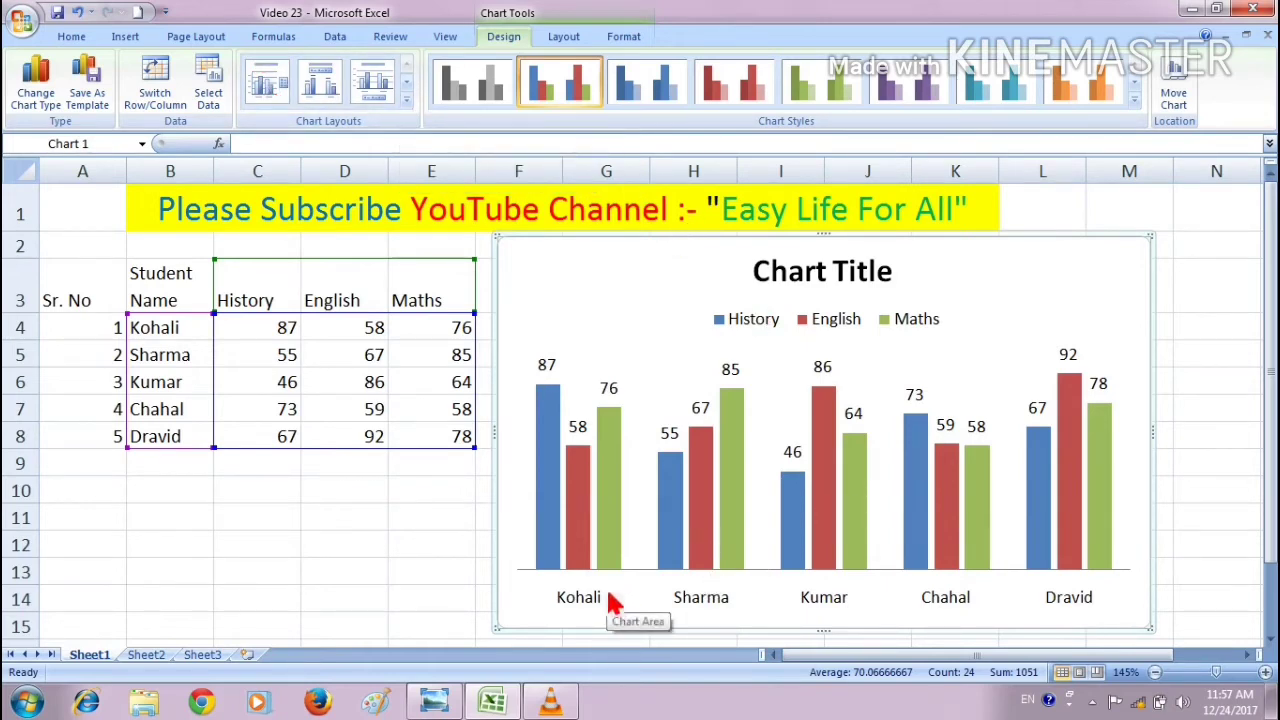
key(Escape)
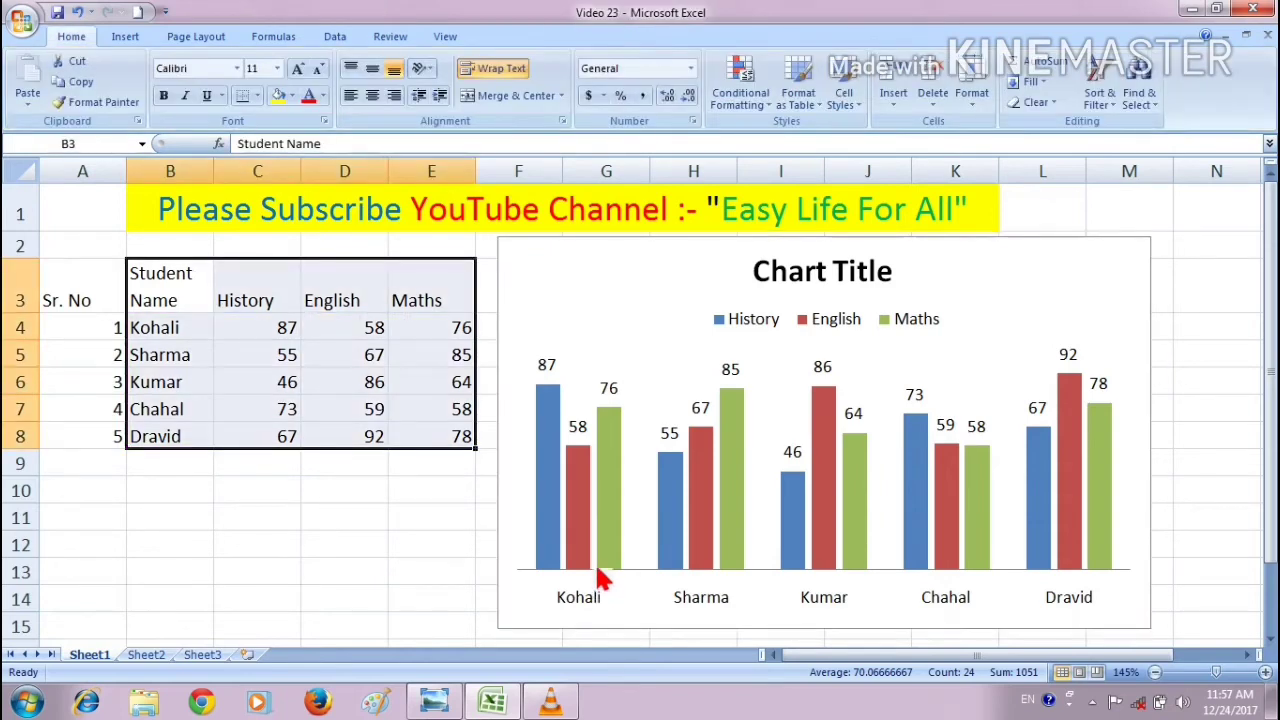
click(700, 508)
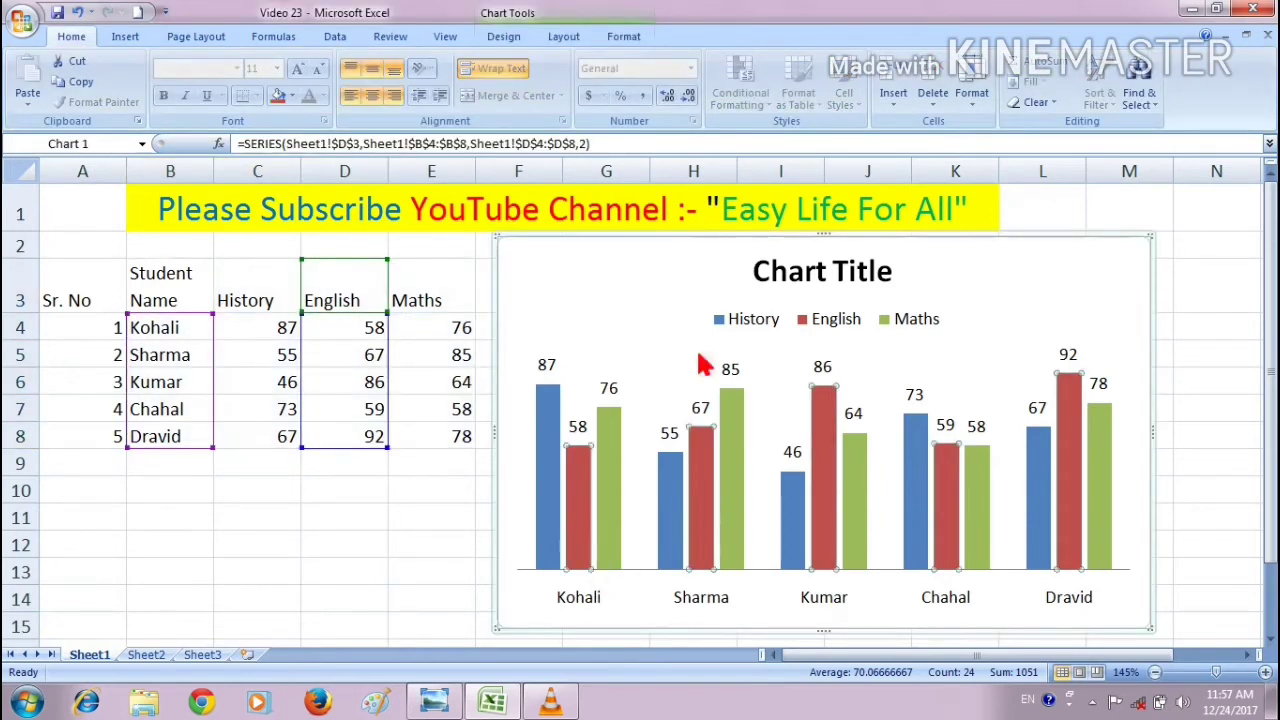
click(666, 240)
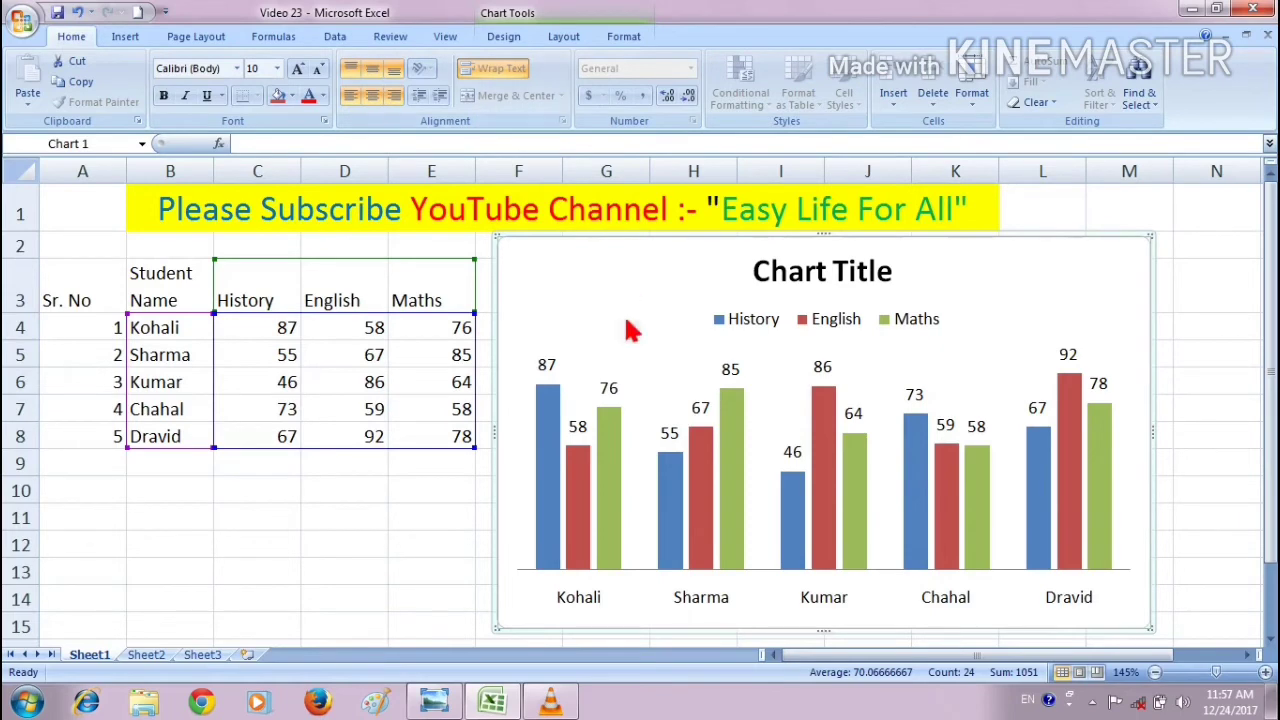
click(500, 36)
Apply a chart layout with axis titles and rename the horizontal axis title to 'student name'.
click(406, 99)
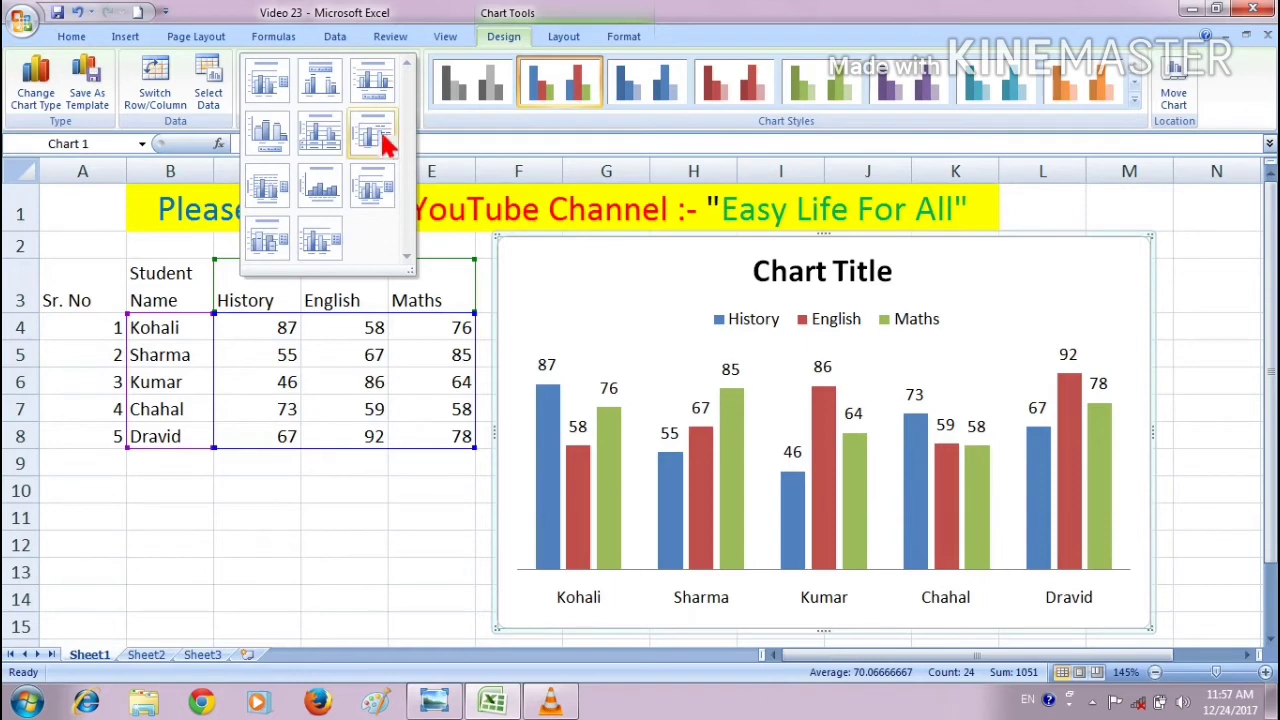
click(322, 186)
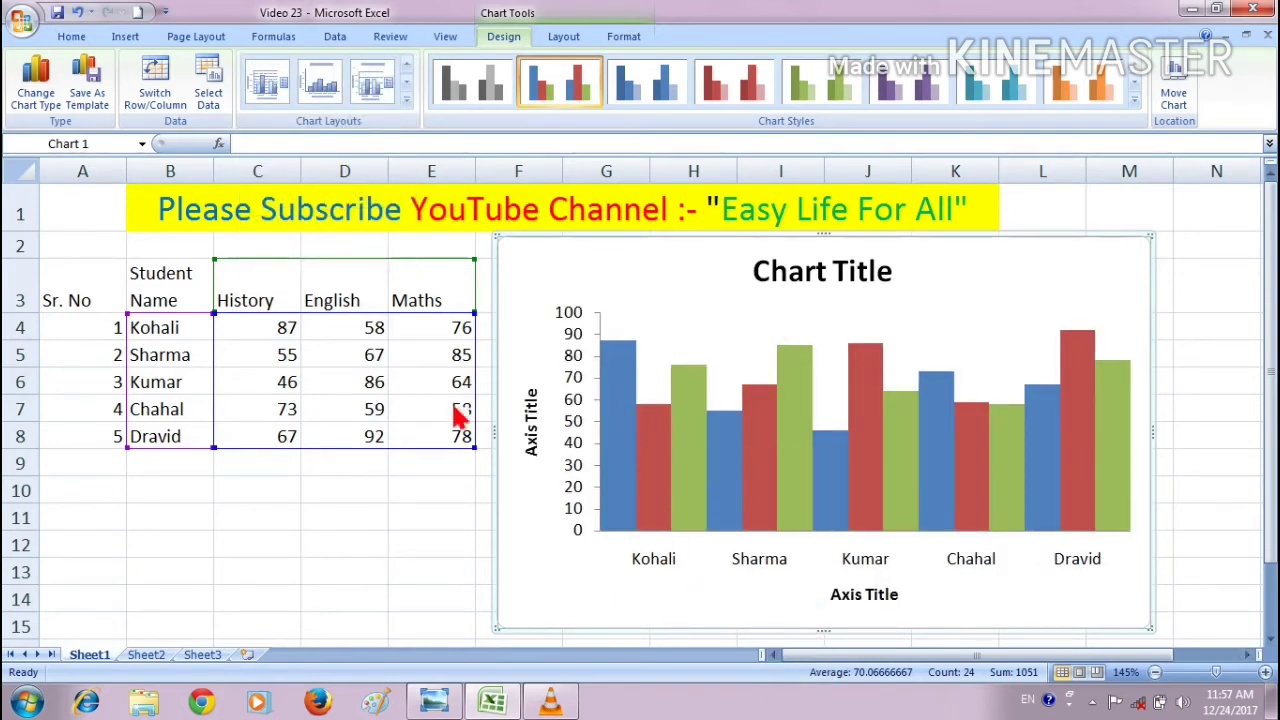
click(852, 606)
click(858, 604)
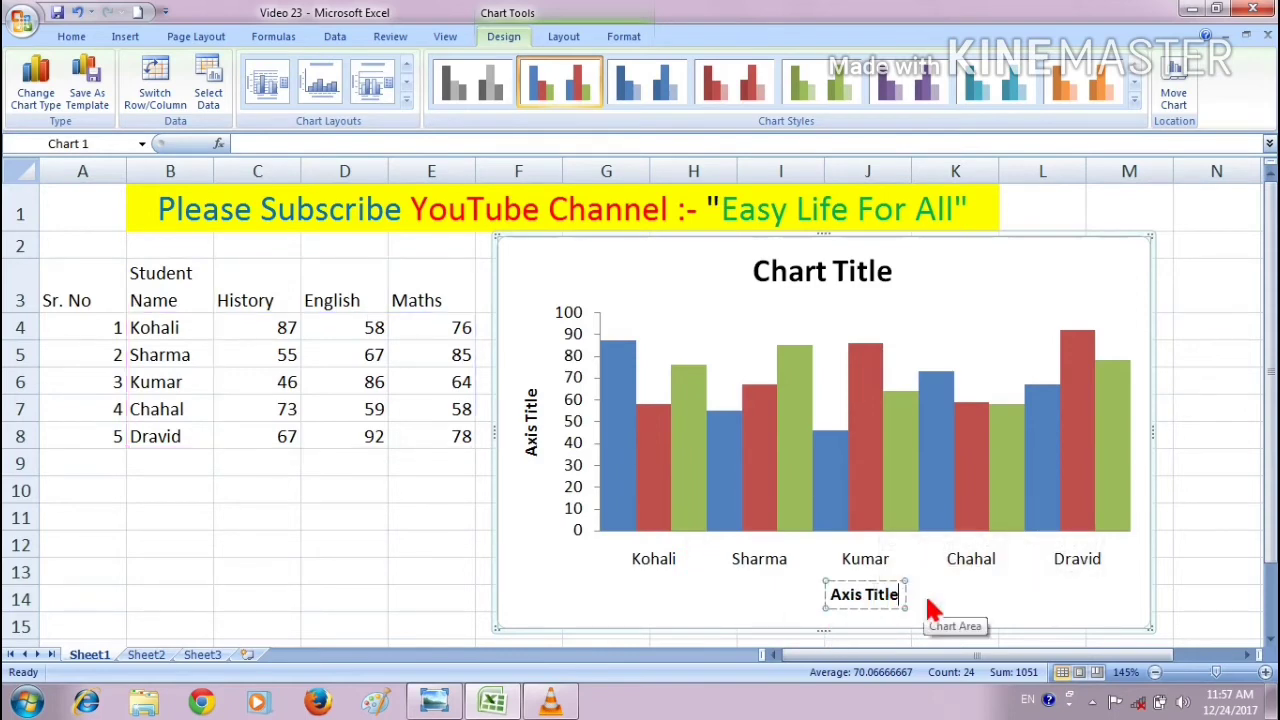
key(BackSpace)
key(BackSpace)
key(BackSpace)
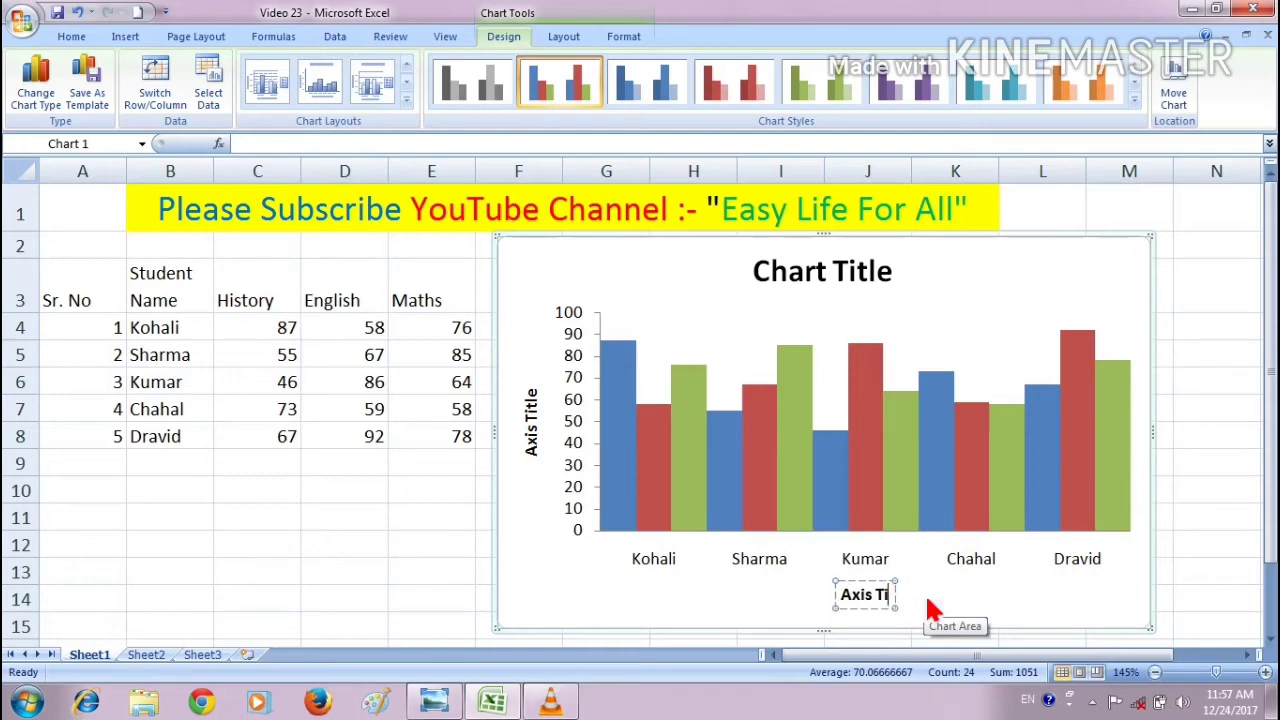
key(BackSpace)
key(BackSpace)
key(BackSpace)
key(BackSpace)
key(BackSpace)
key(BackSpace)
key(BackSpace)
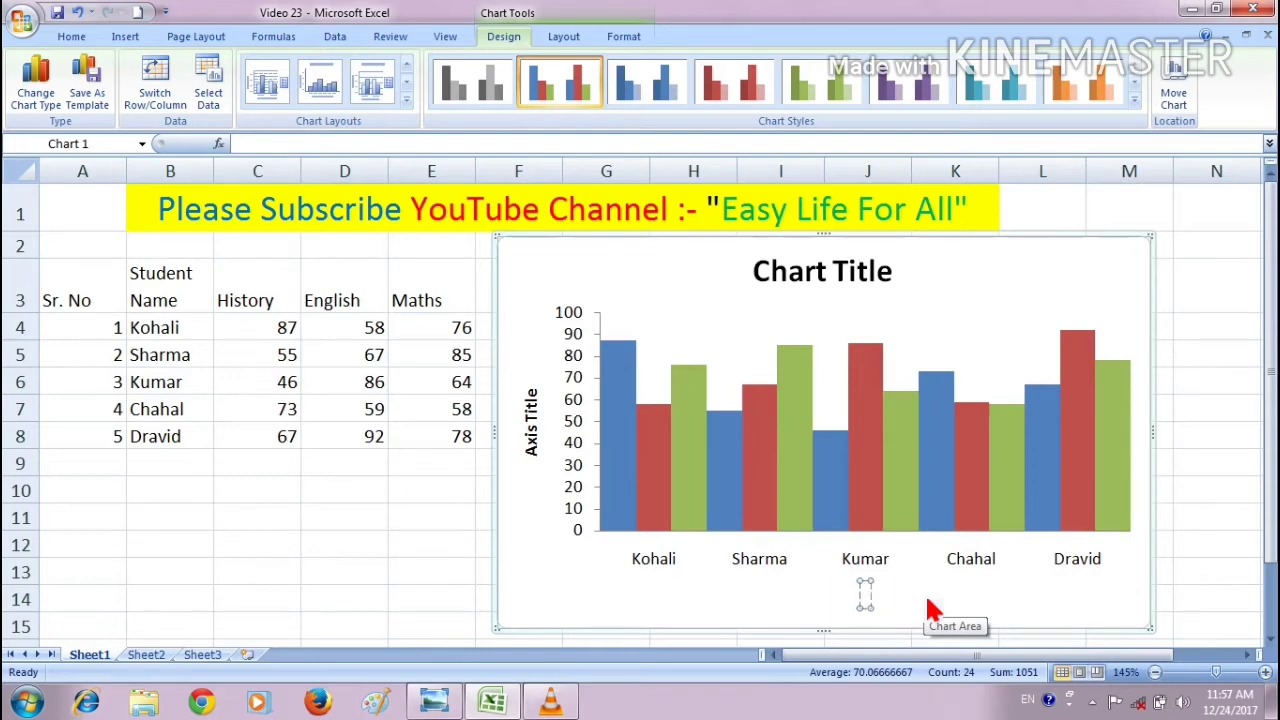
text(stu)
text(dent )
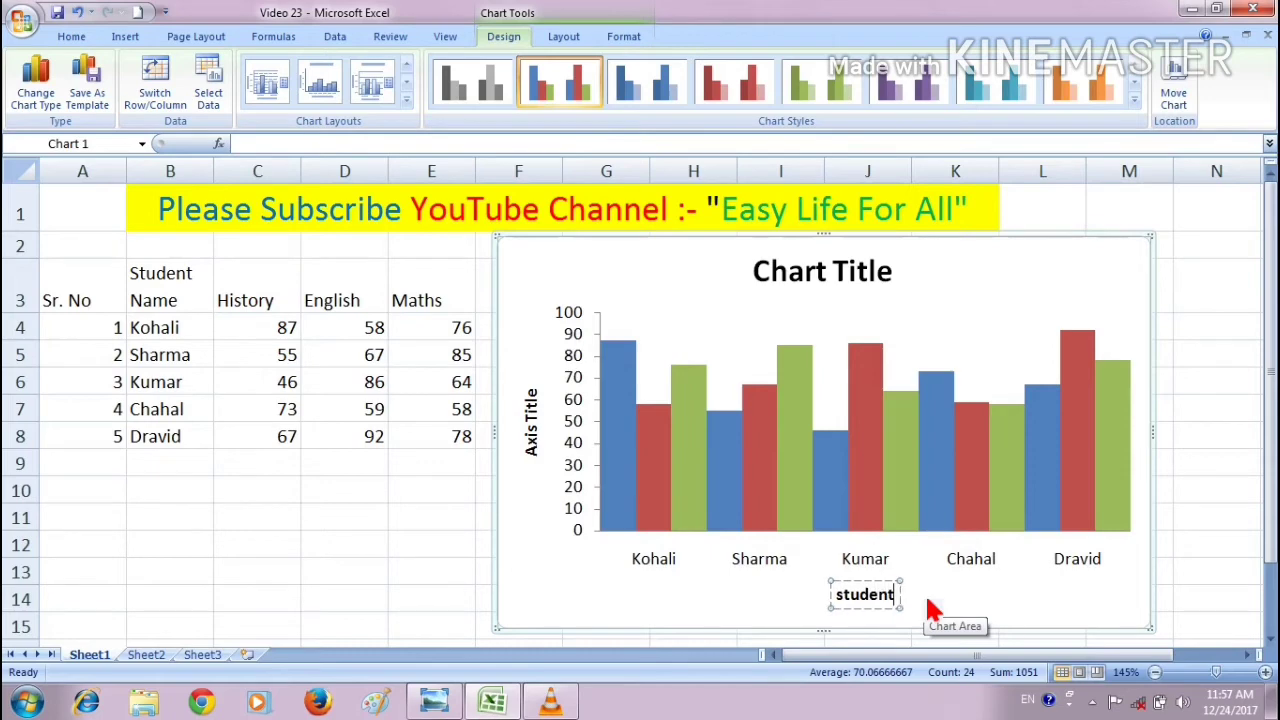
text(na)
text(m)
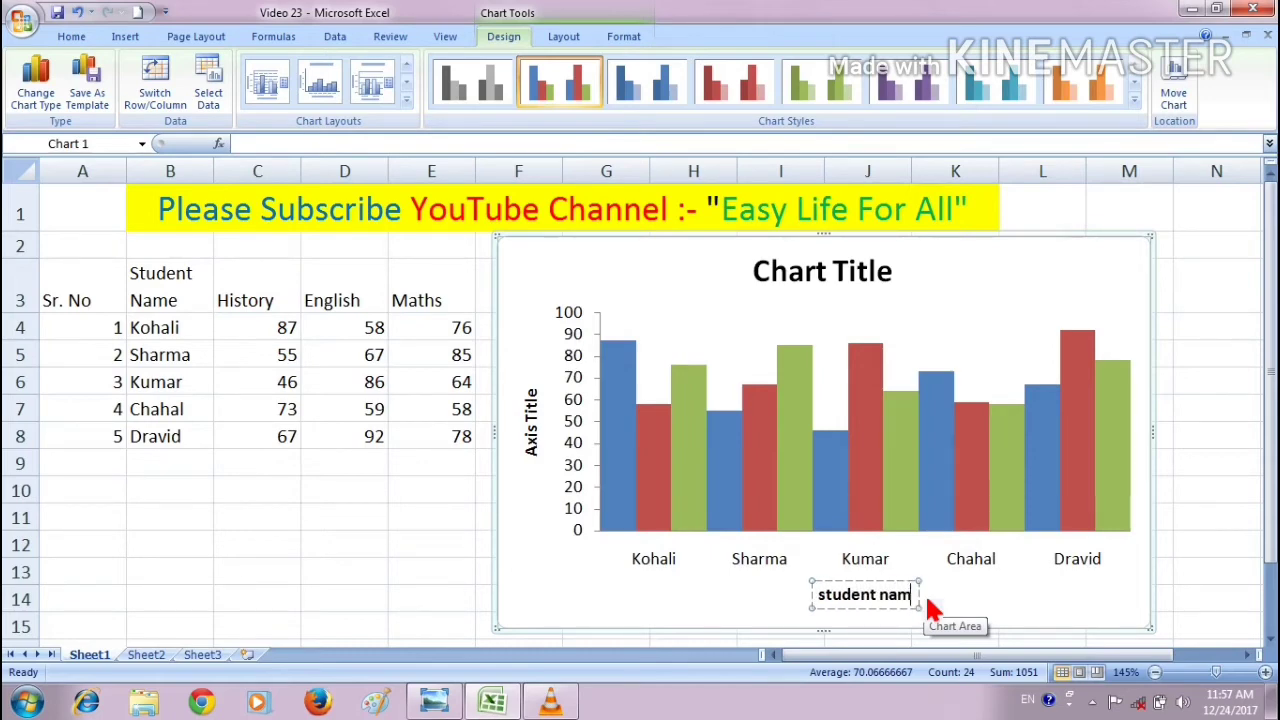
text(e)
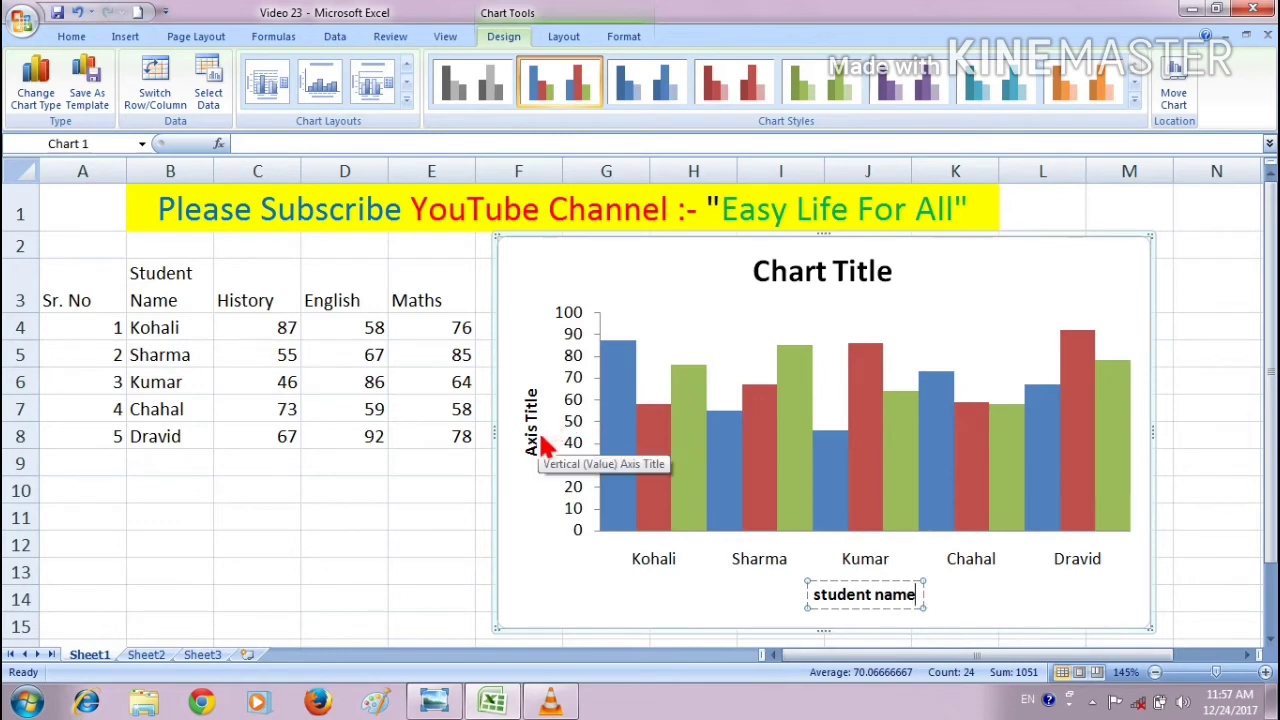
Switch the marks chart to Layout 7 with a side legend, horizontal gridlines and no title.
click(407, 99)
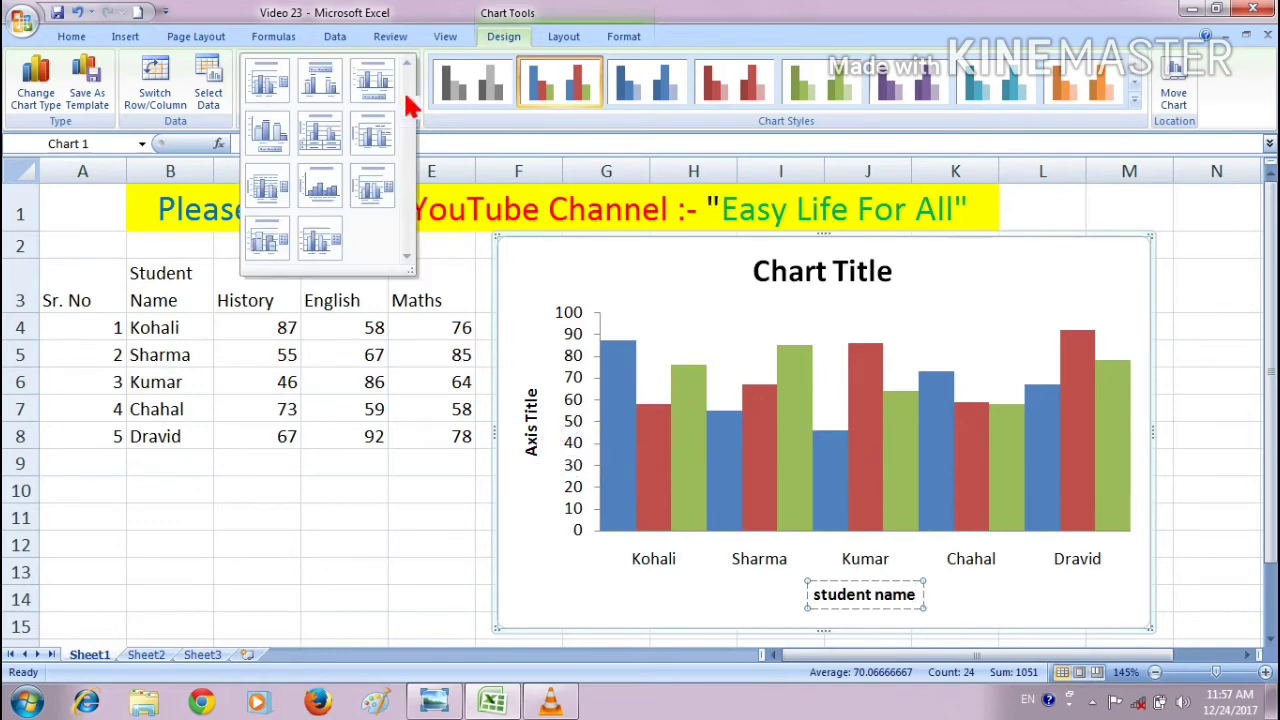
click(272, 201)
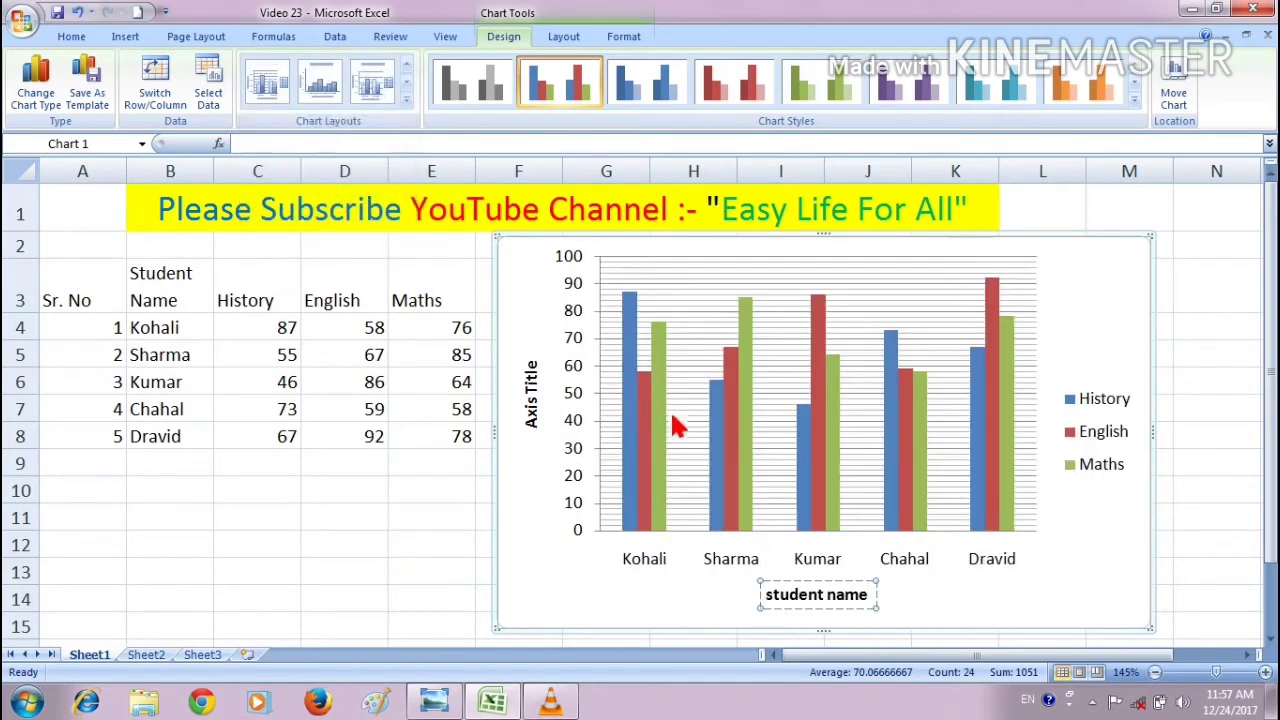
scroll(785, 430, up, 1)
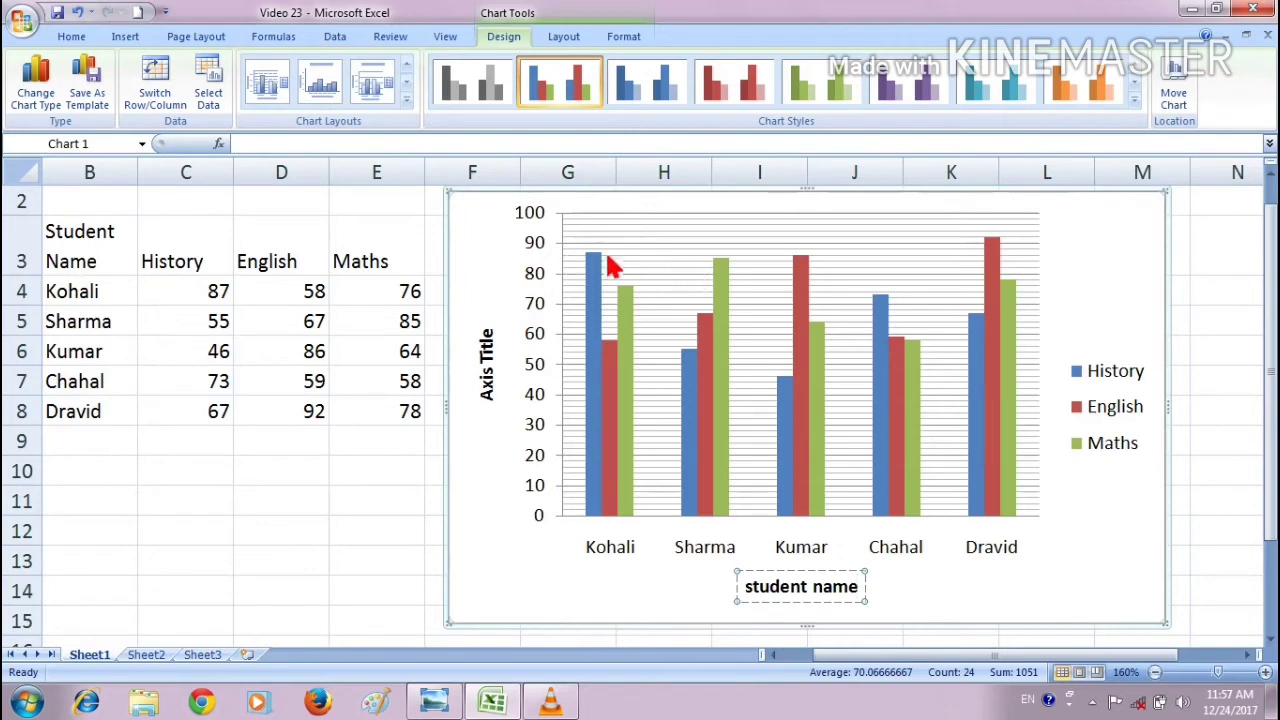
mouse_move(612, 273)
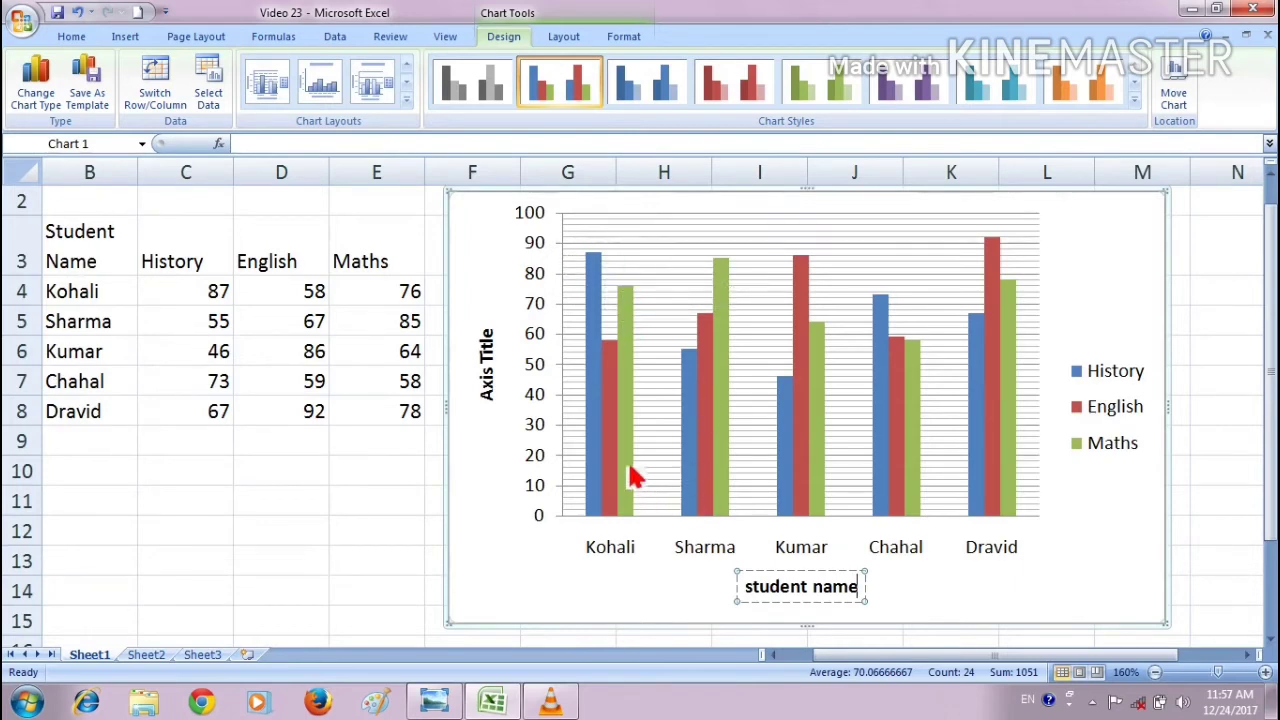
mouse_move(632, 472)
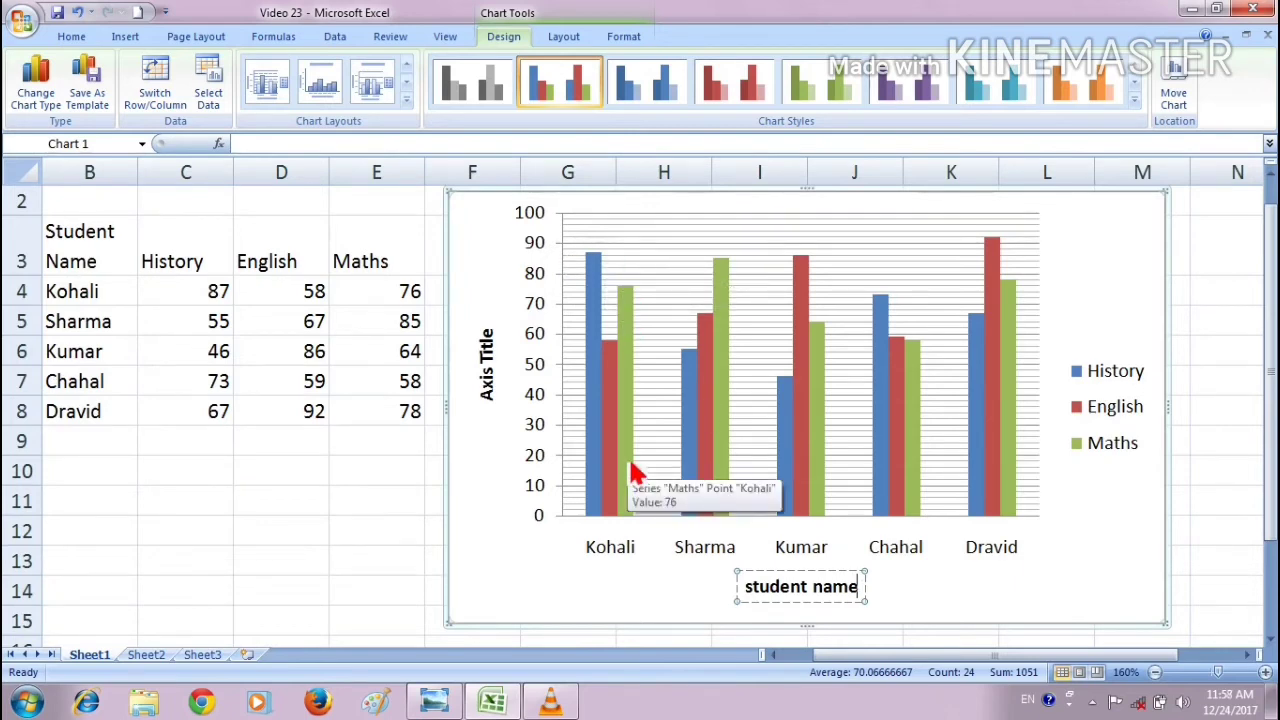
ctrl+scroll(633, 471, down, 1)
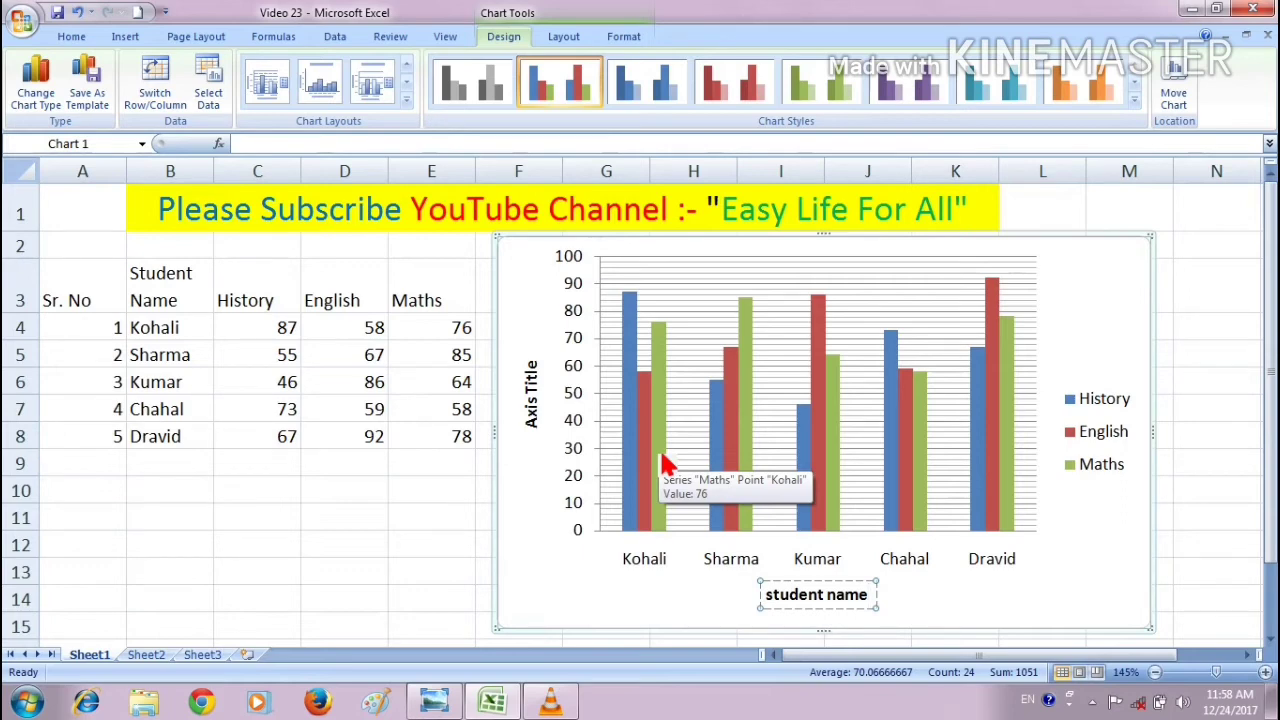
click(580, 562)
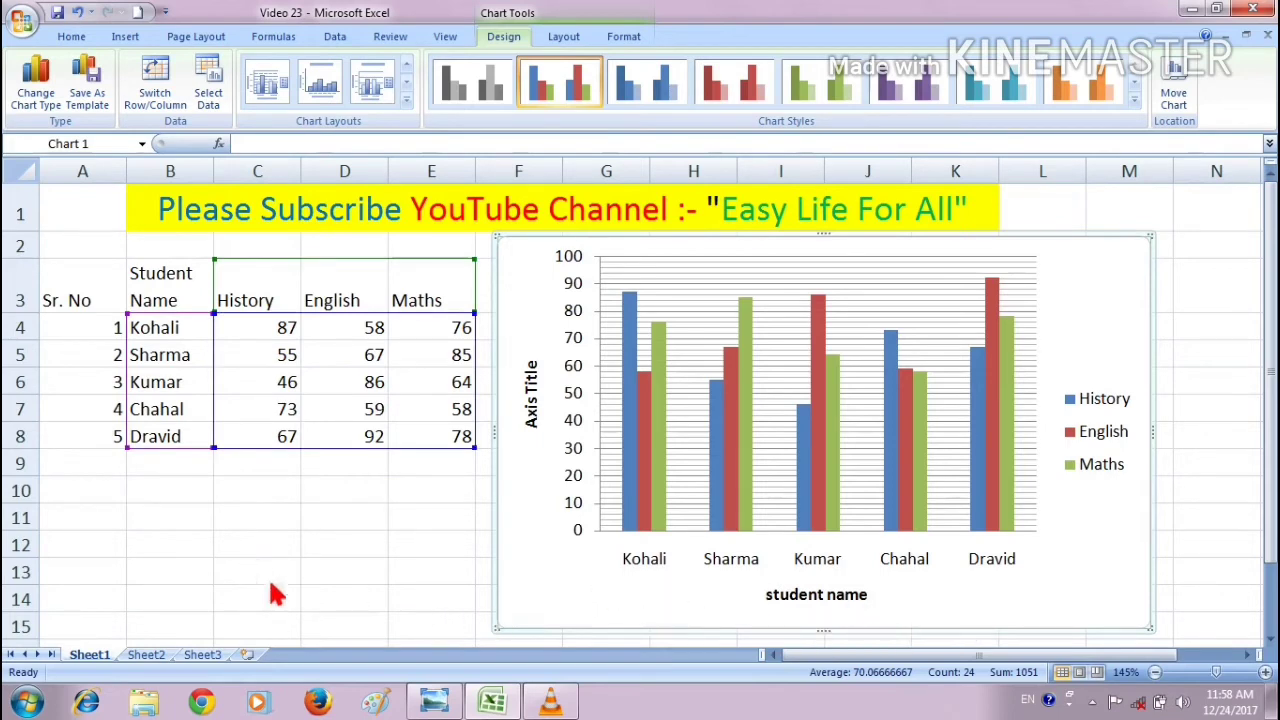
Look over the Layout, Format and Insert ribbons, then switch to Sheet2's vote figures.
click(561, 37)
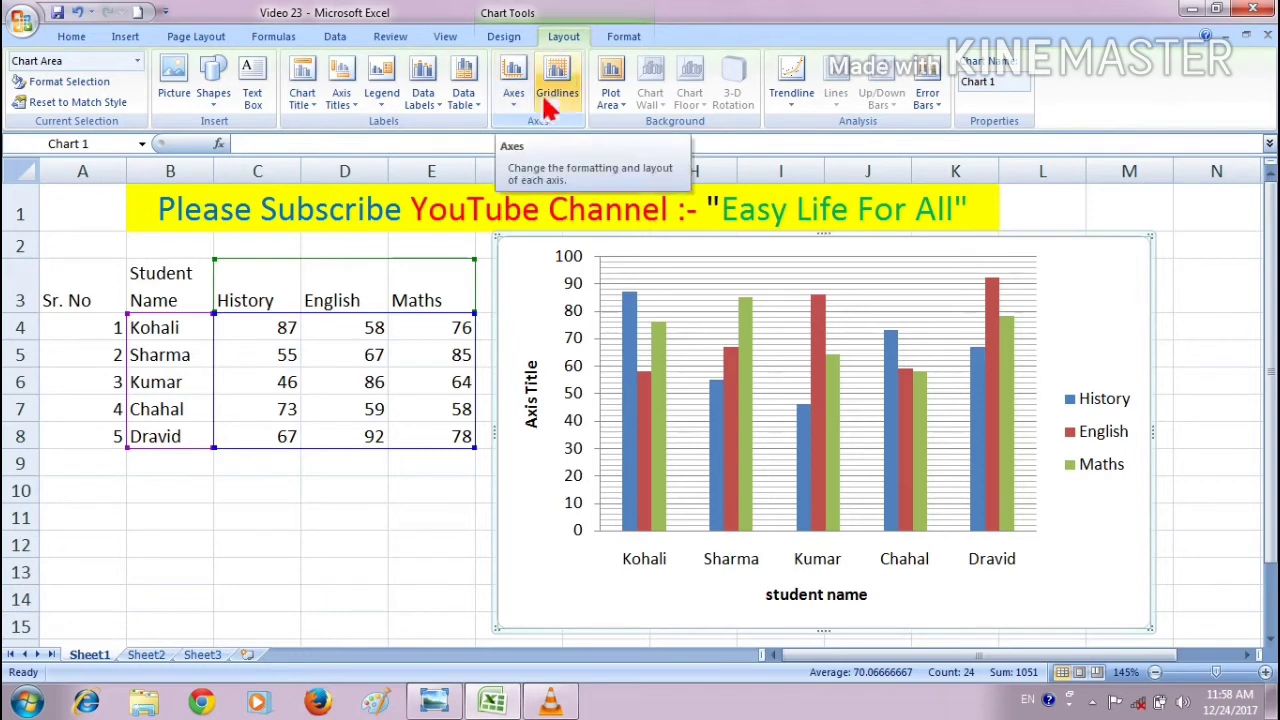
click(620, 38)
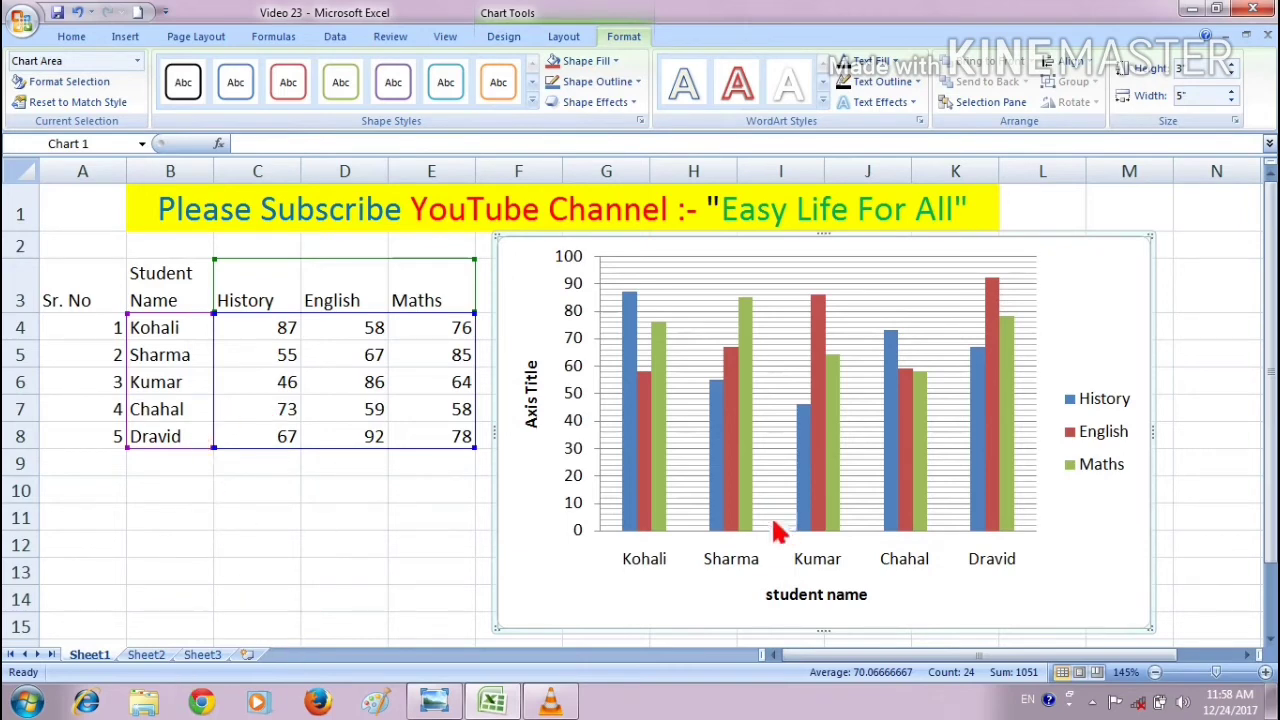
click(126, 37)
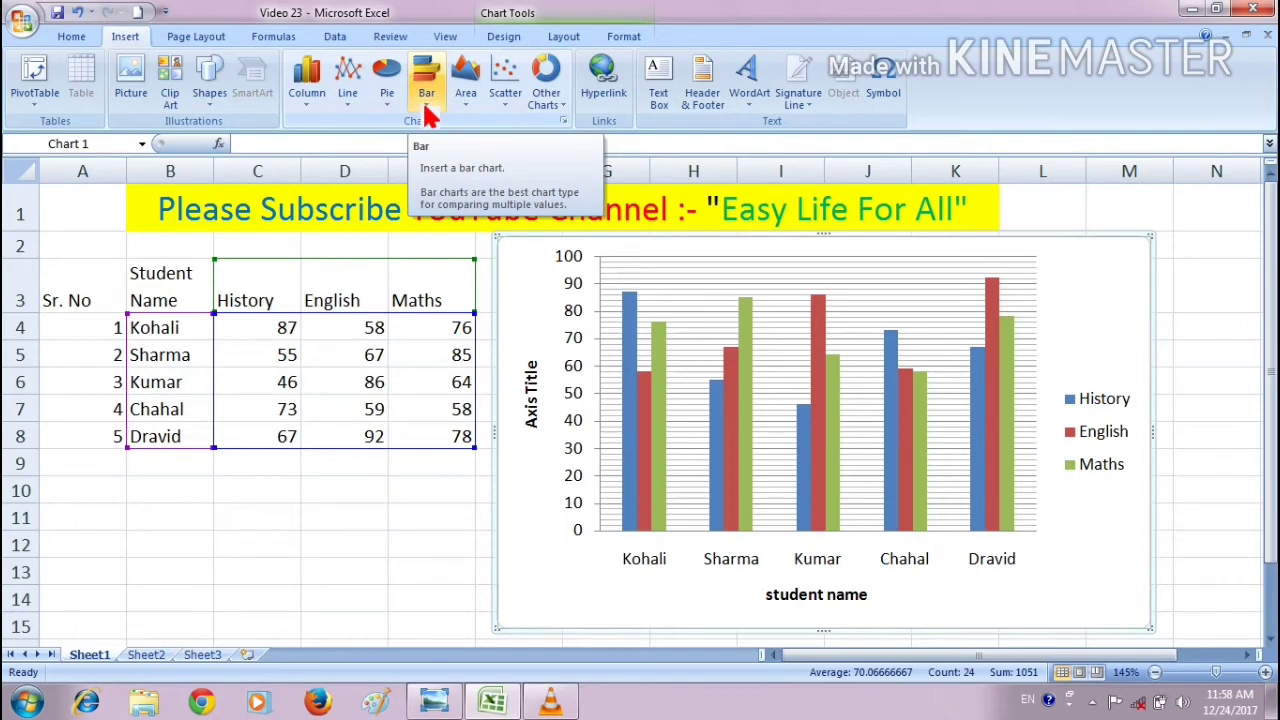
click(146, 655)
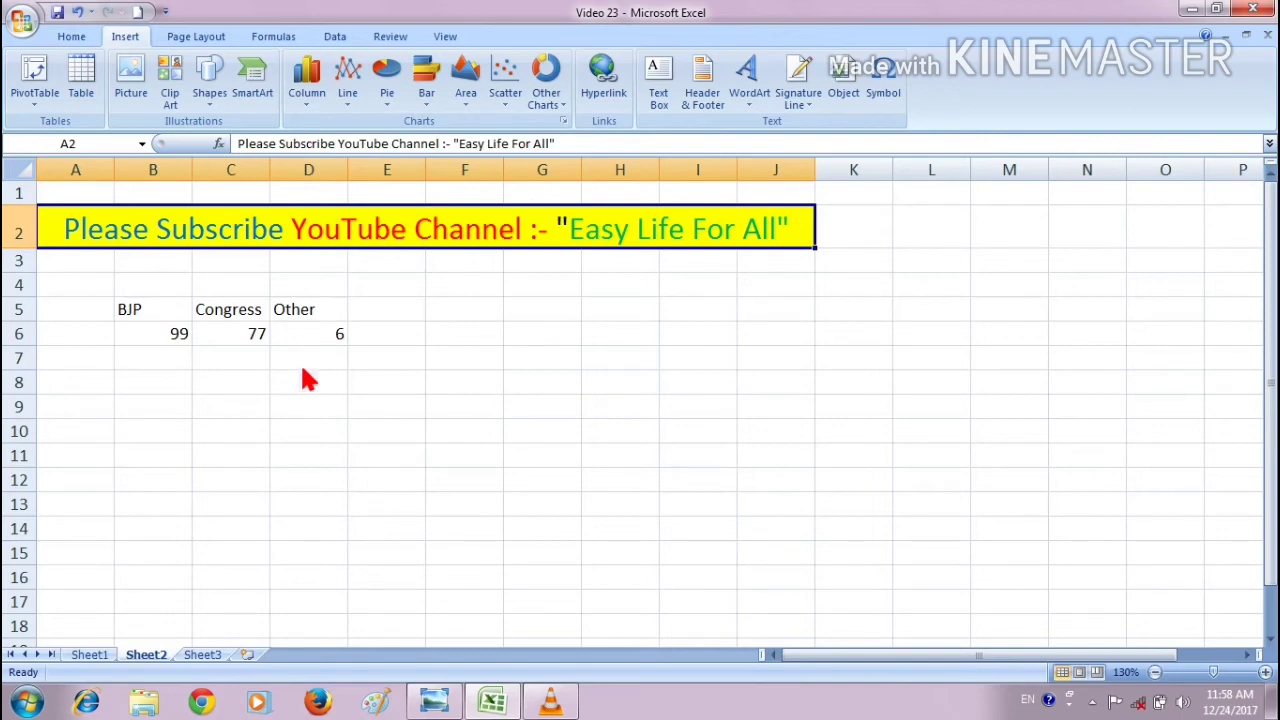
Select the BJP, Congress and Other votes (B5:D6) and insert a flat 2-D pie chart.
mouse_move(157, 318)
mouse_down()
mouse_move(210, 340)
mouse_move(300, 343)
mouse_up()
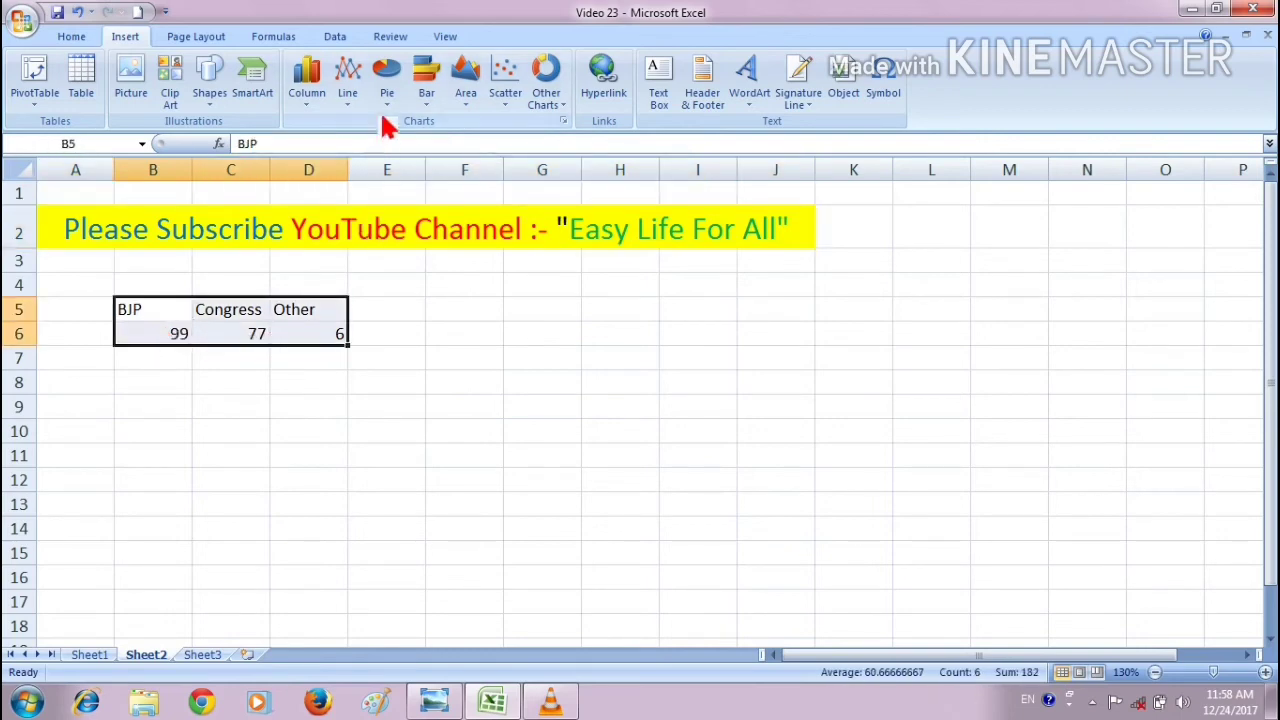
click(387, 85)
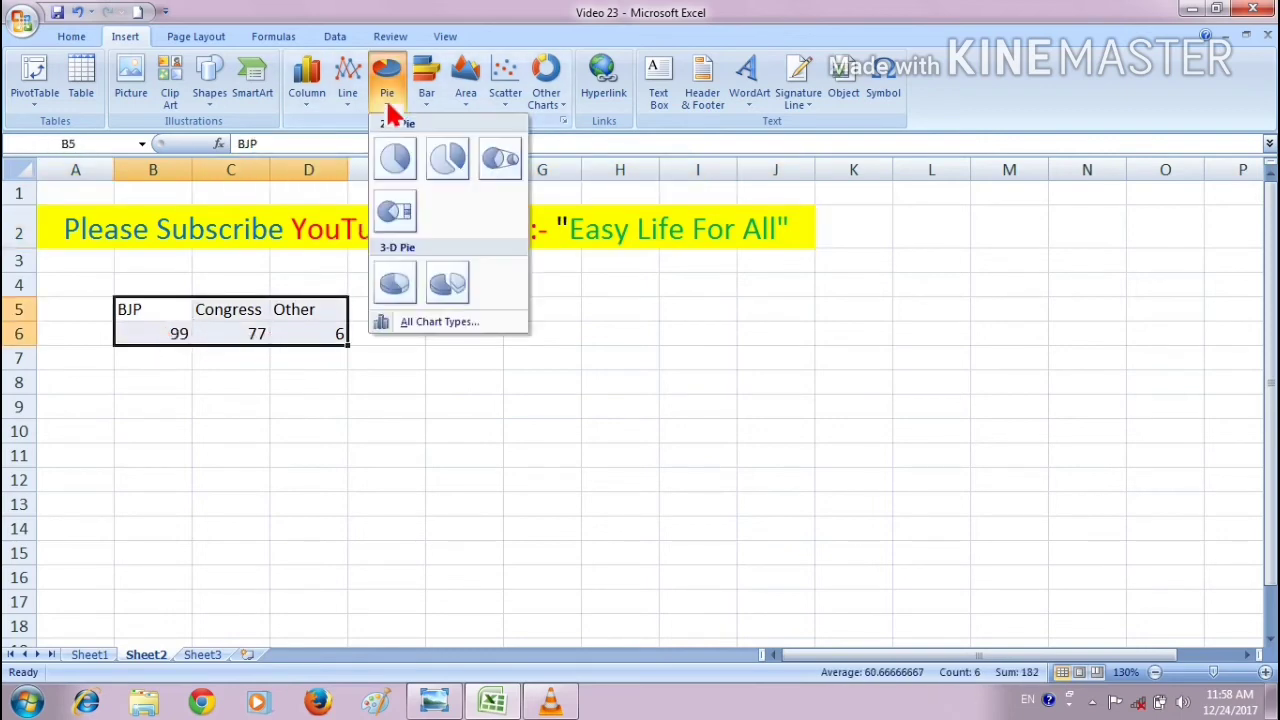
click(397, 162)
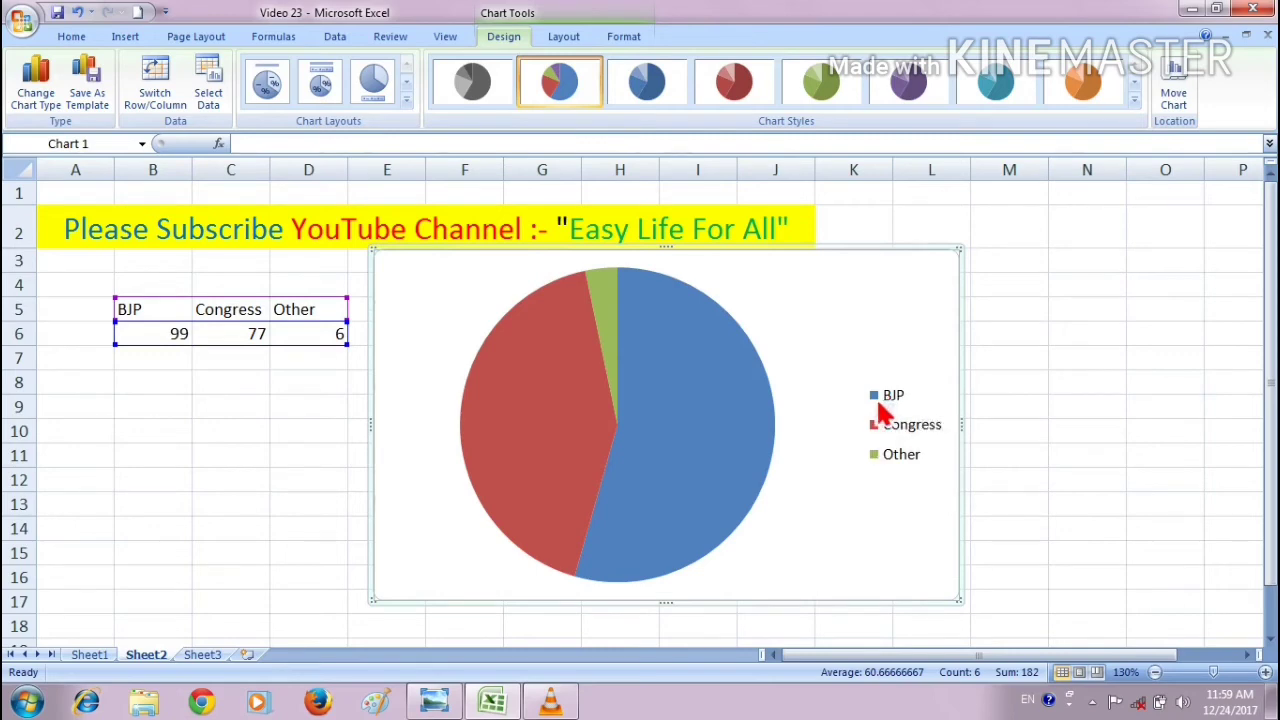
mouse_move(640, 565)
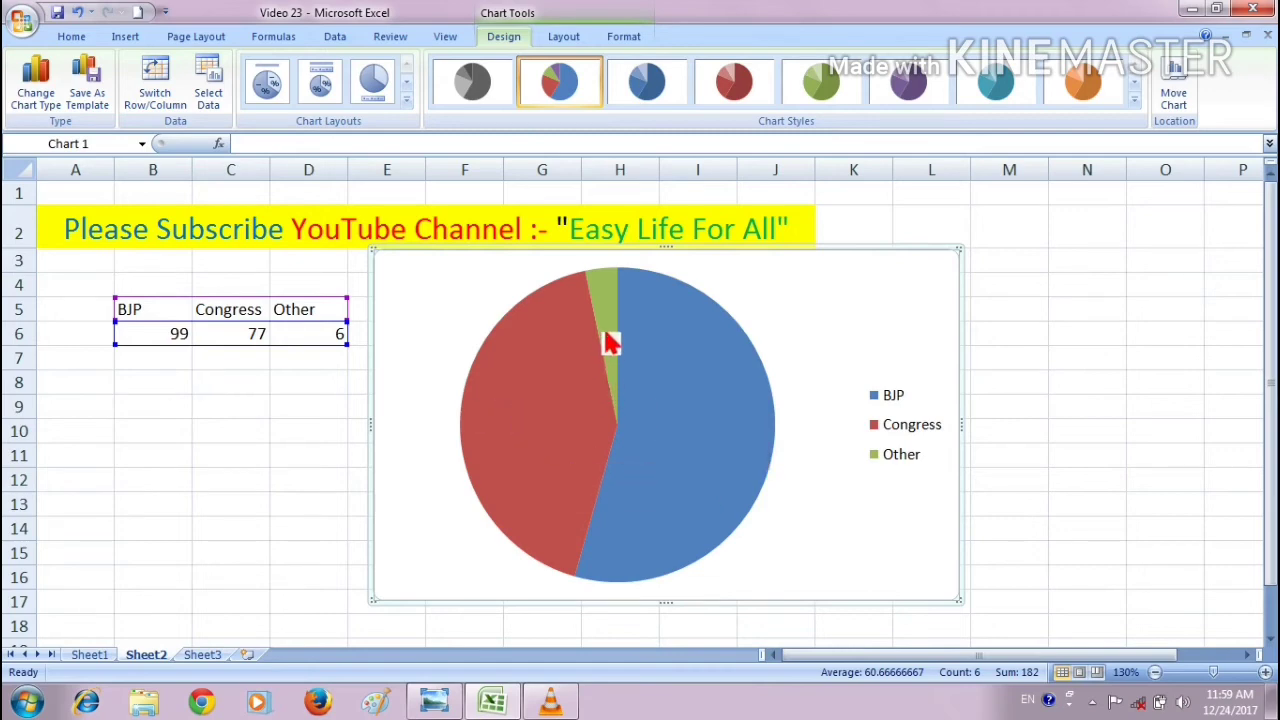
mouse_move(614, 325)
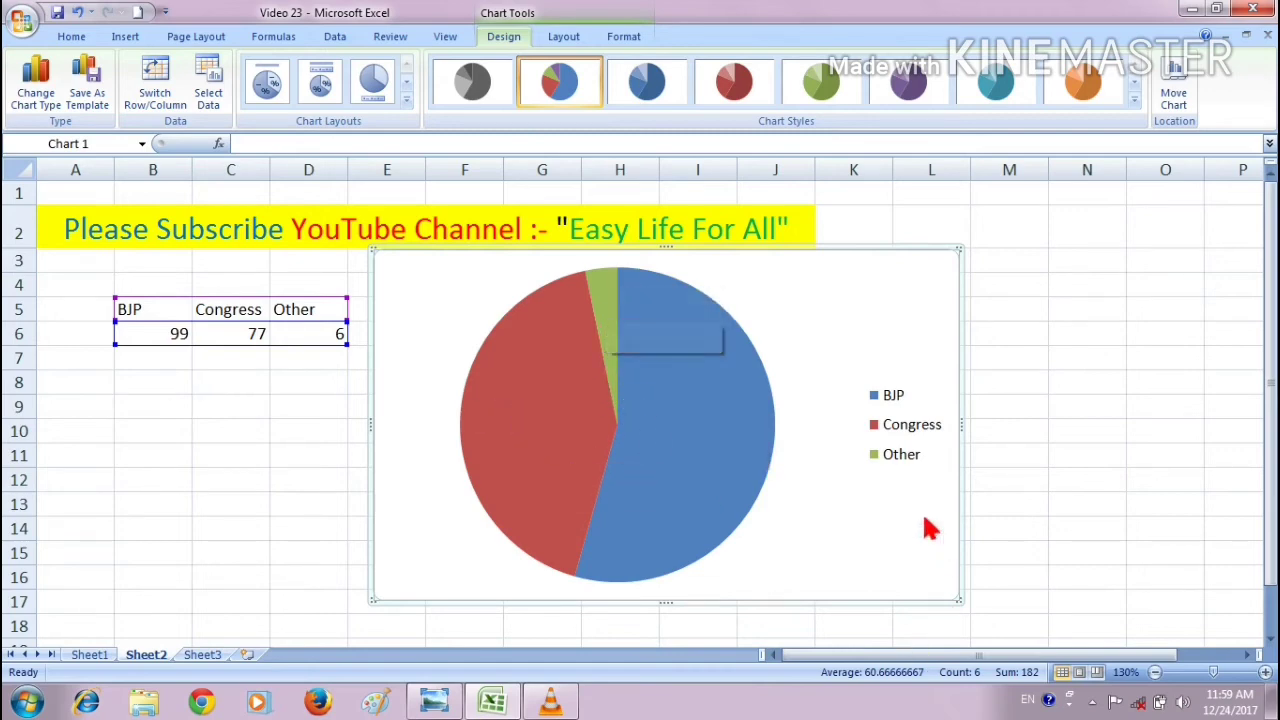
mouse_move(534, 468)
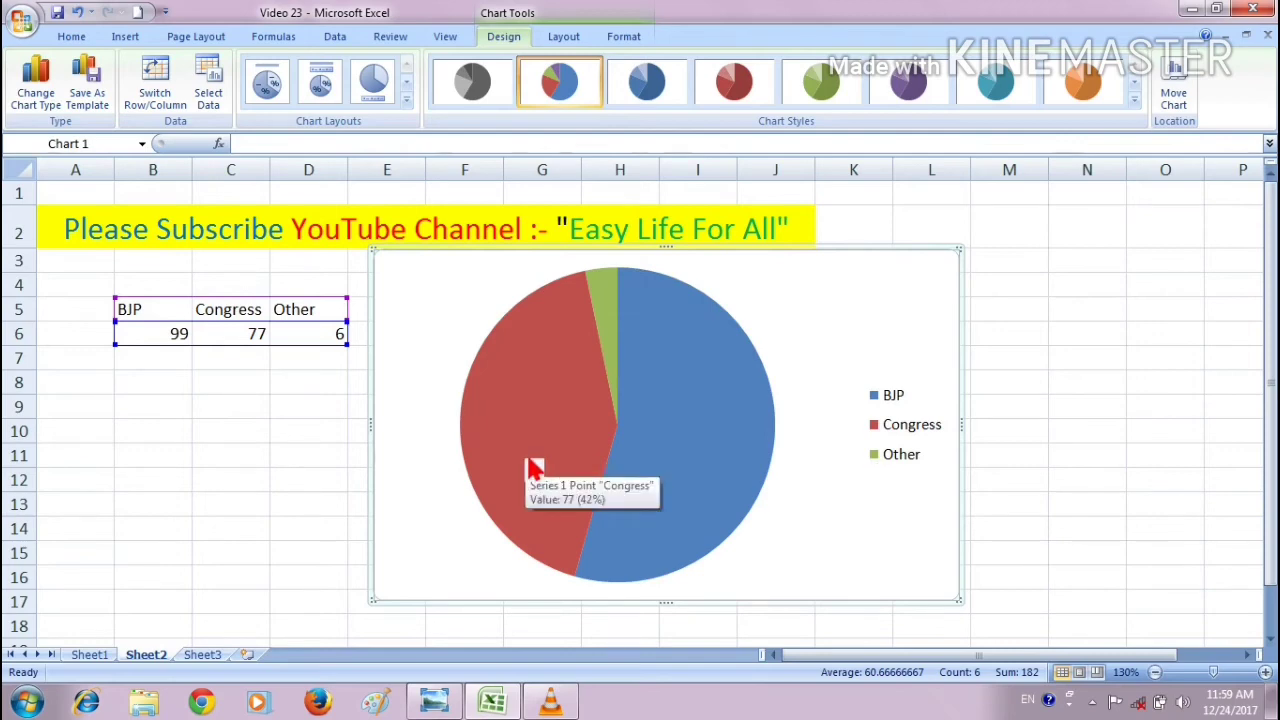
Apply pie Layout 2 to show BJP 55%, Congress 42%, Other 3% under a title placeholder.
click(326, 84)
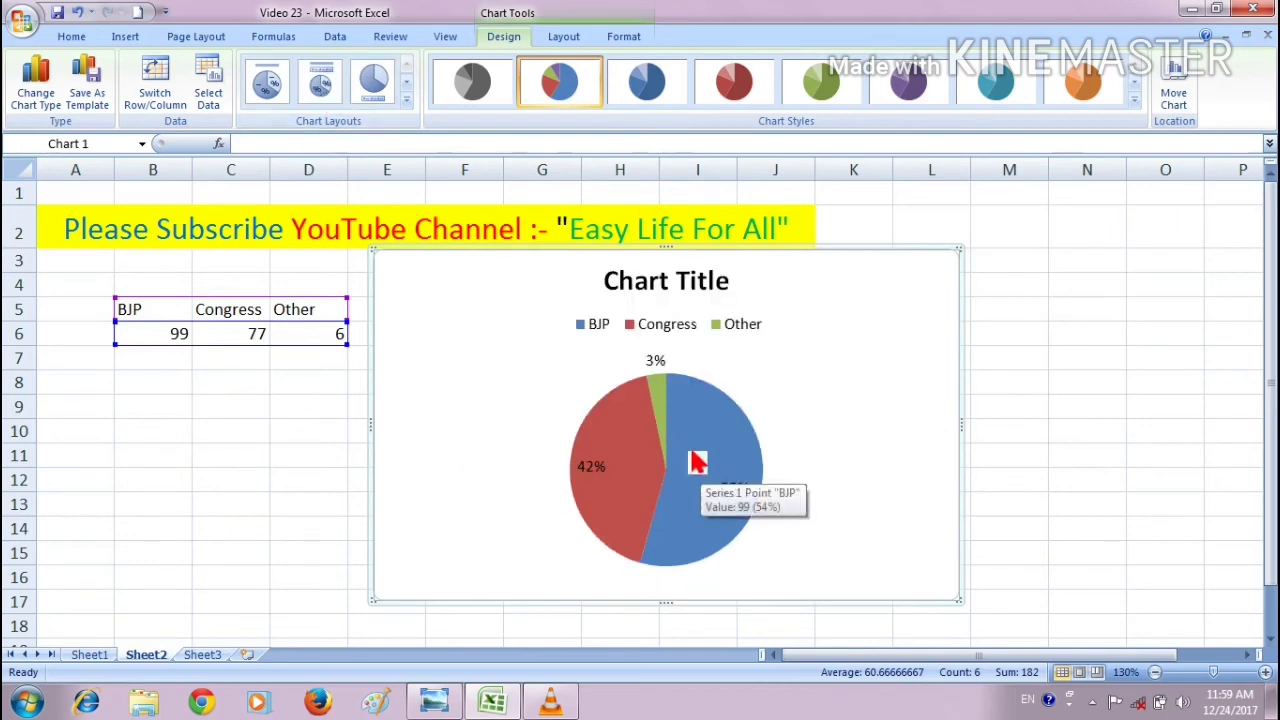
scroll(700, 455, up, 1)
mouse_move(738, 470)
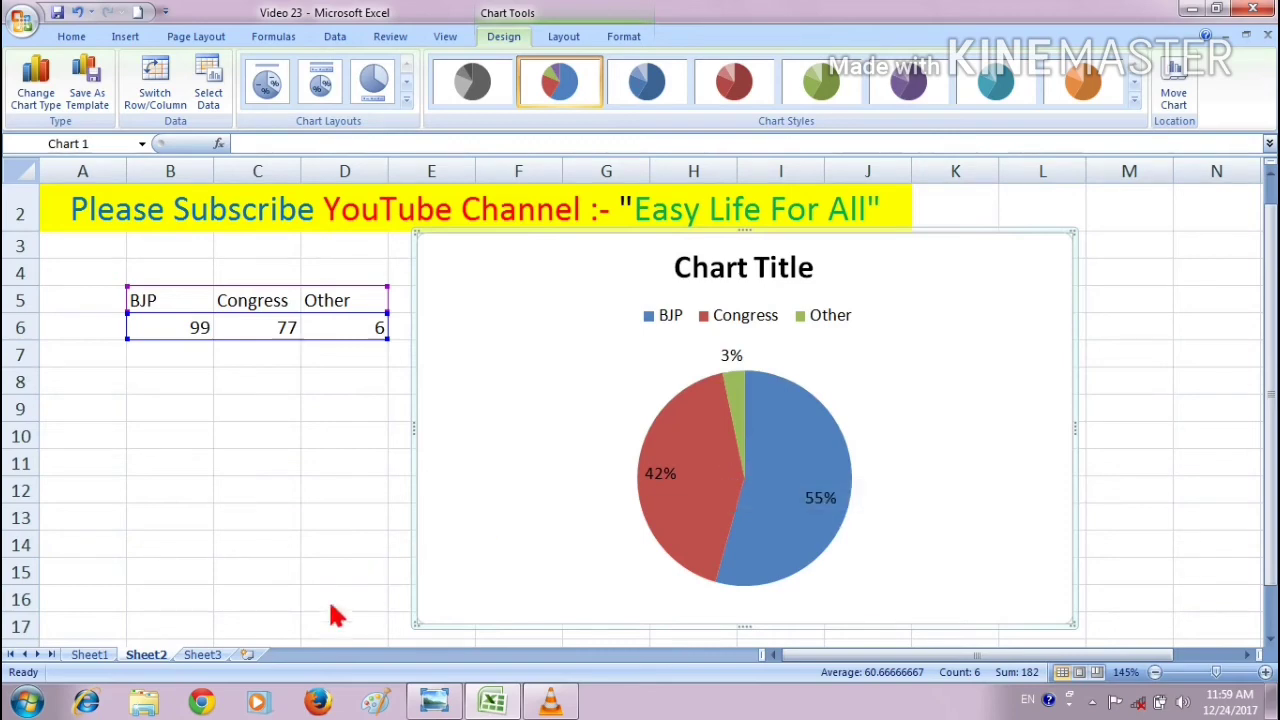
On Sheet3, select the month and sale table B6:C10 and open the Line chart types.
click(203, 655)
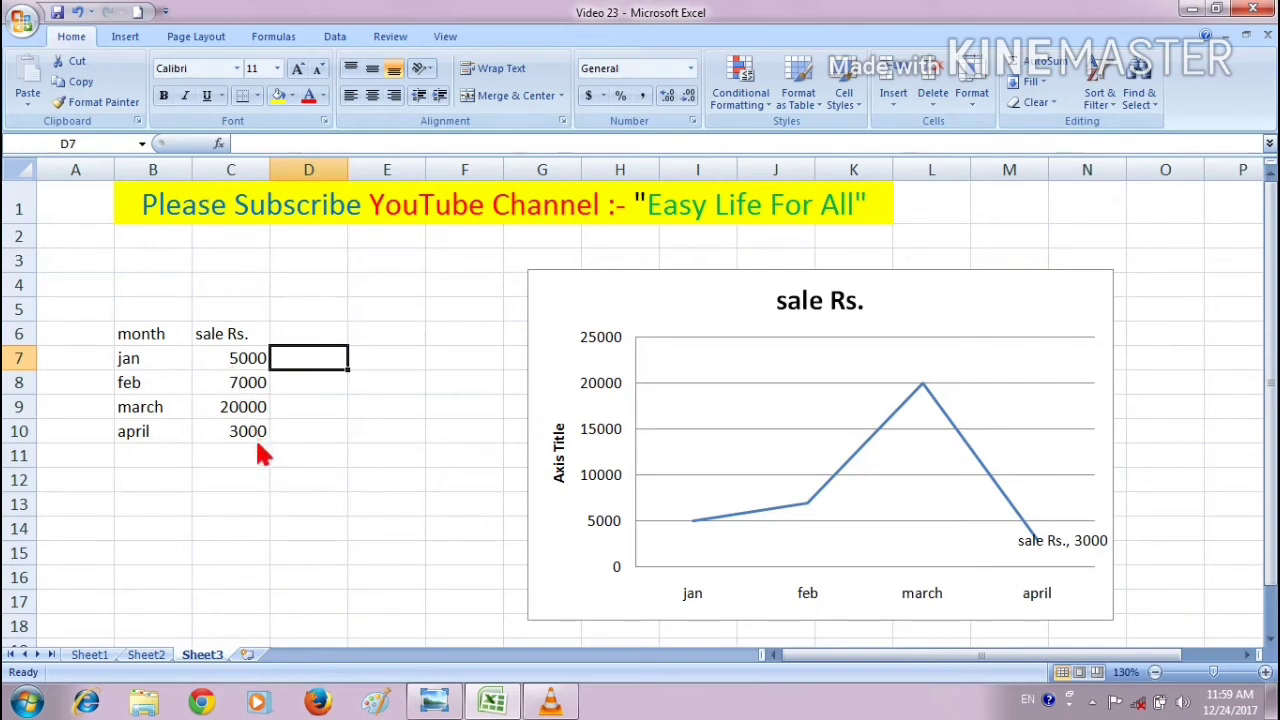
drag(163, 334, 240, 432)
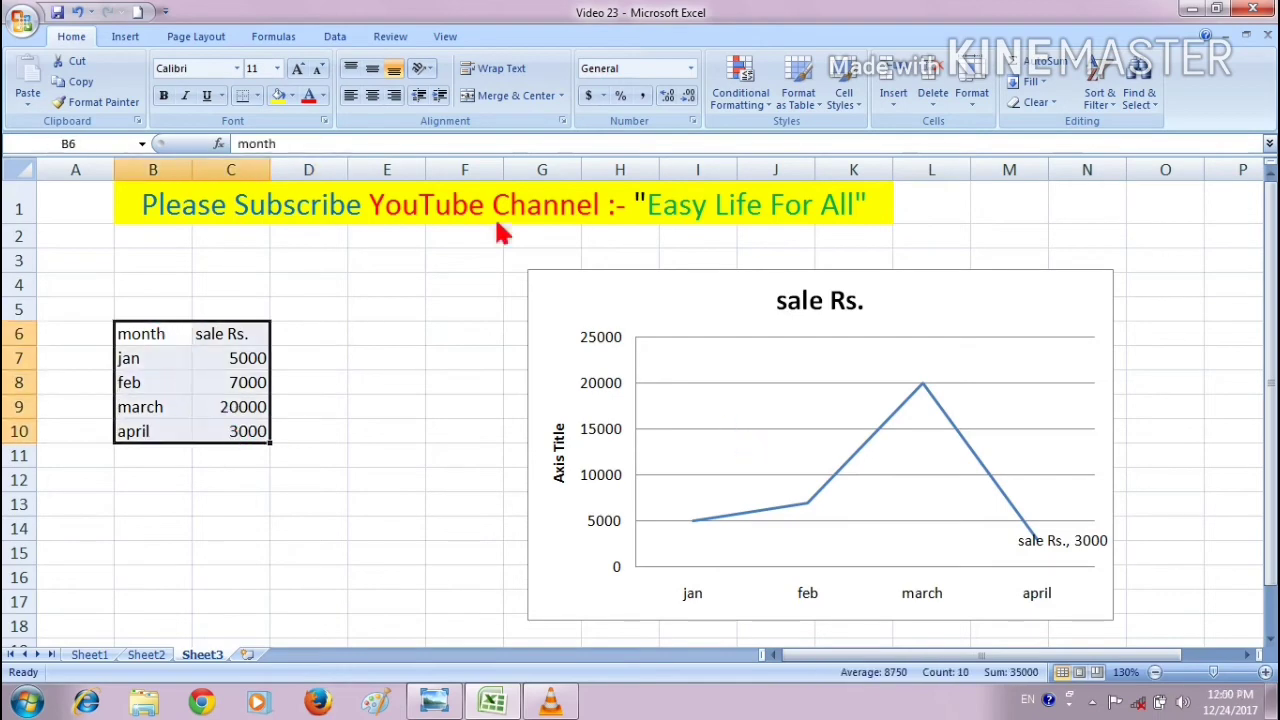
click(130, 37)
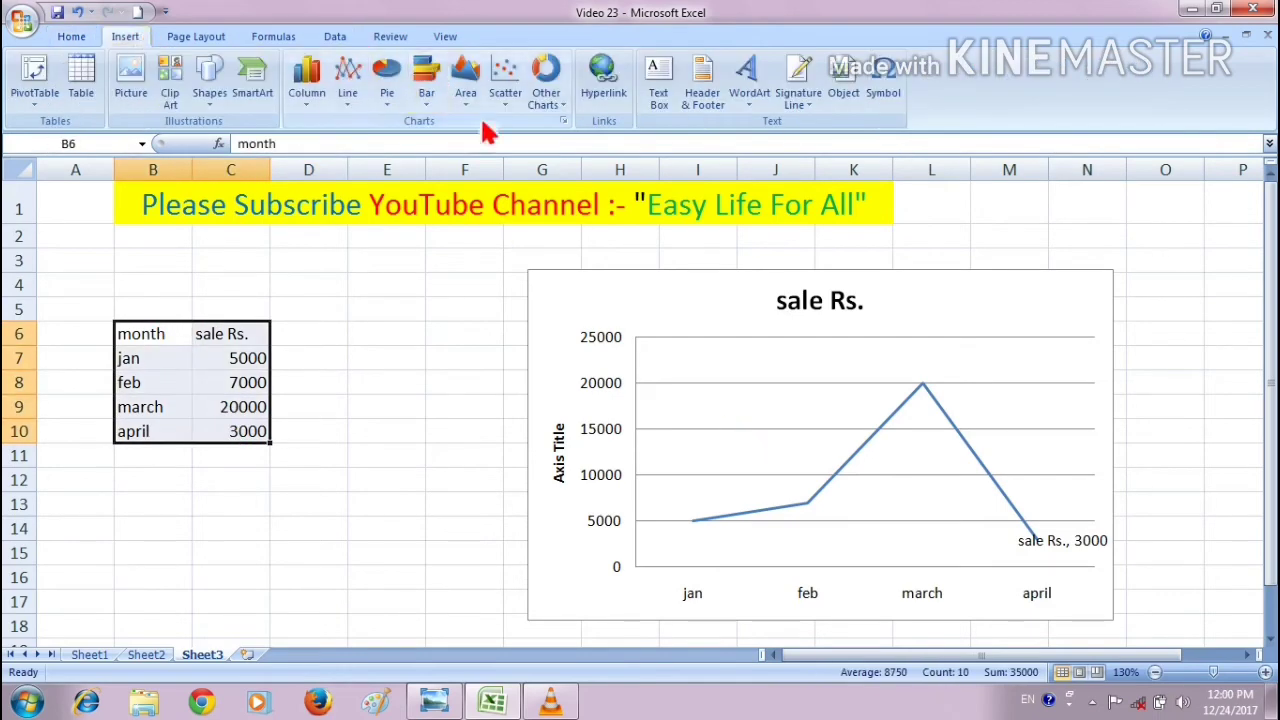
click(349, 100)
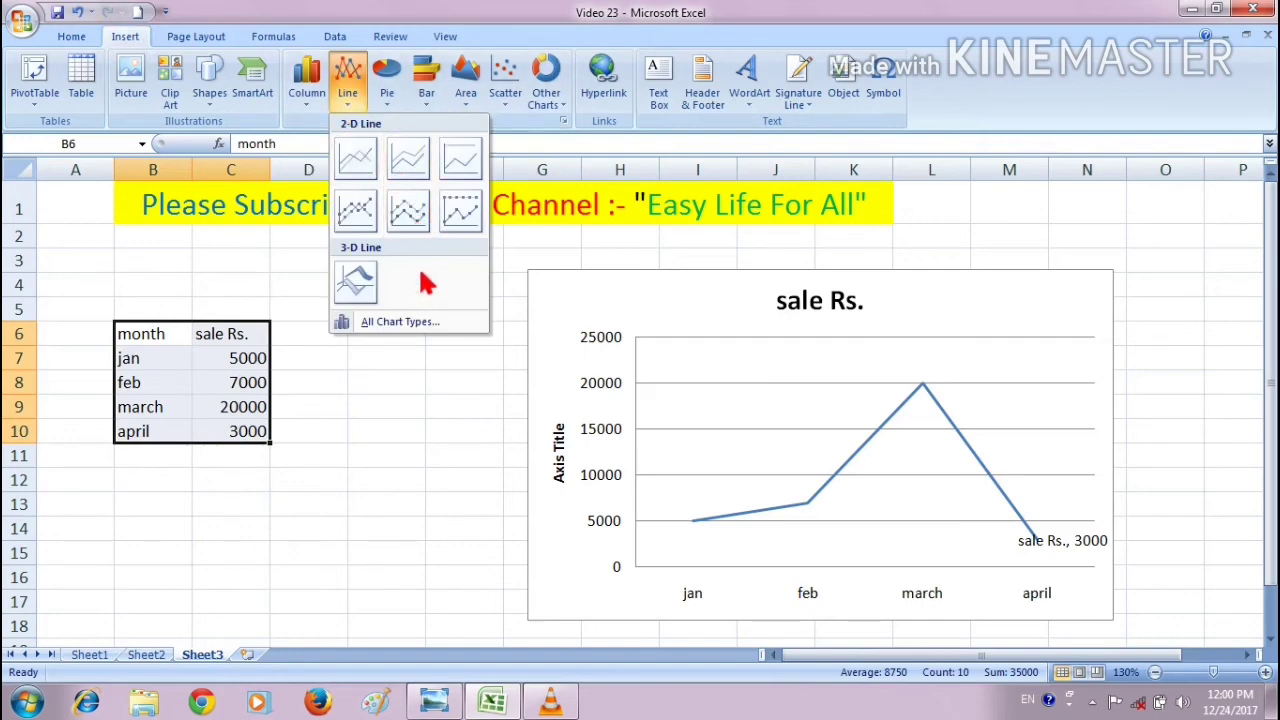
Insert a basic 2-D line chart of the jan–april monthly sales on Sheet3.
click(368, 175)
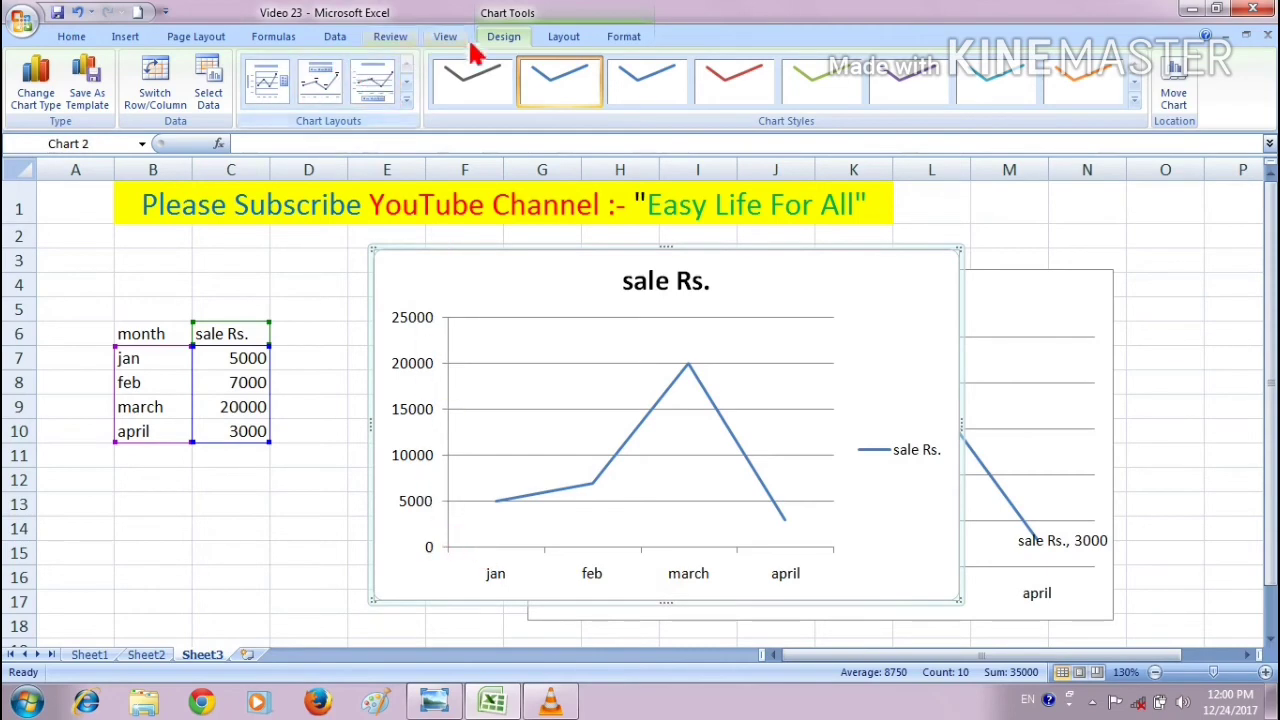
click(563, 38)
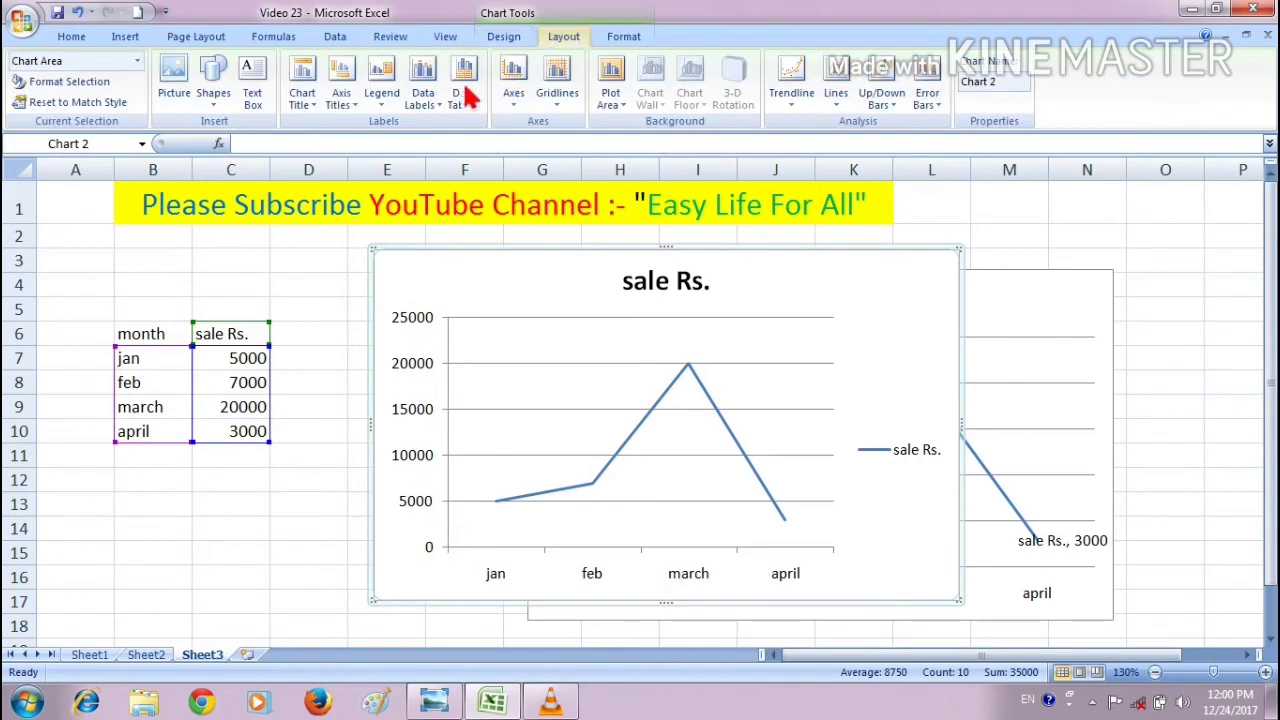
click(355, 106)
mouse_move(372, 125)
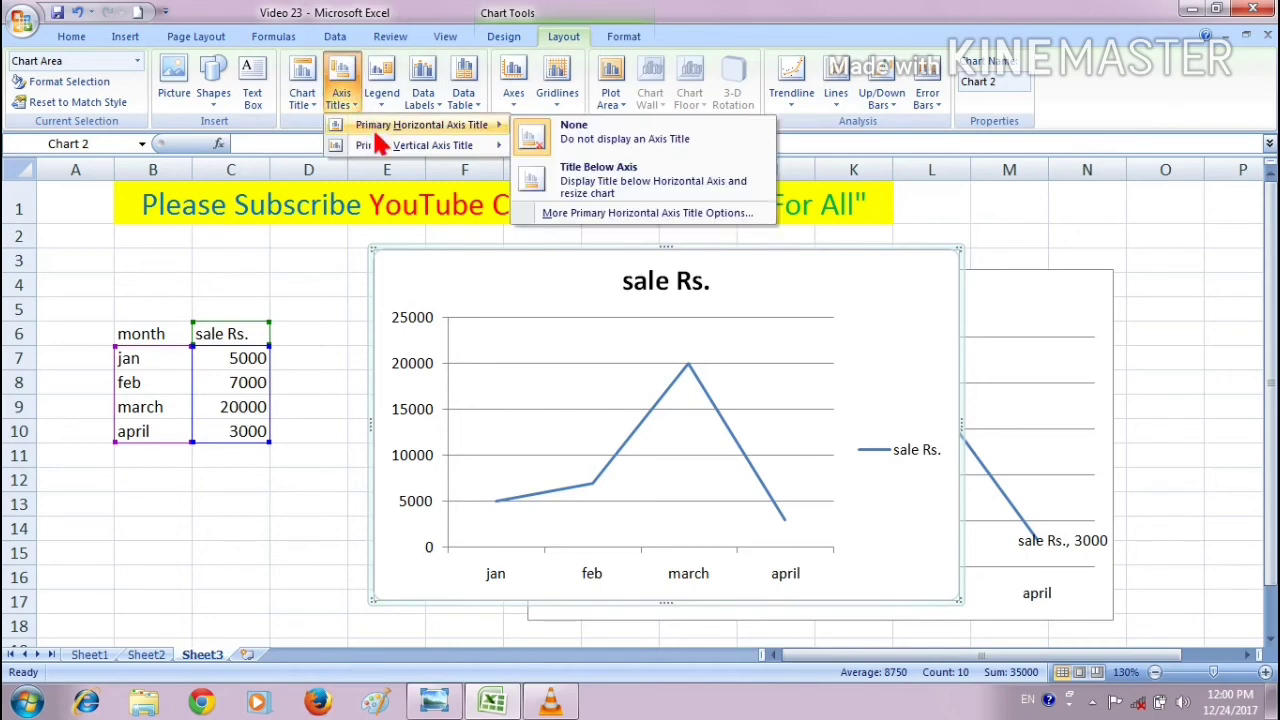
Add a horizontal axis title below the axis reading 'month'.
click(594, 186)
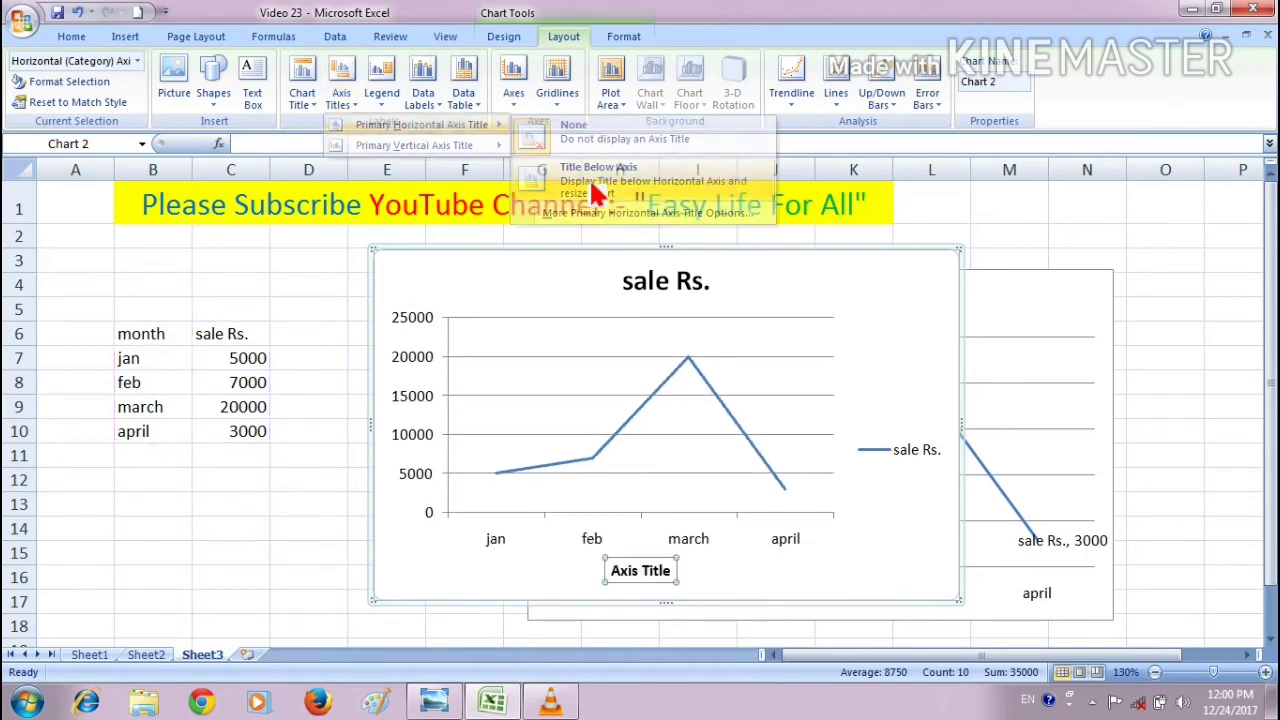
click(660, 572)
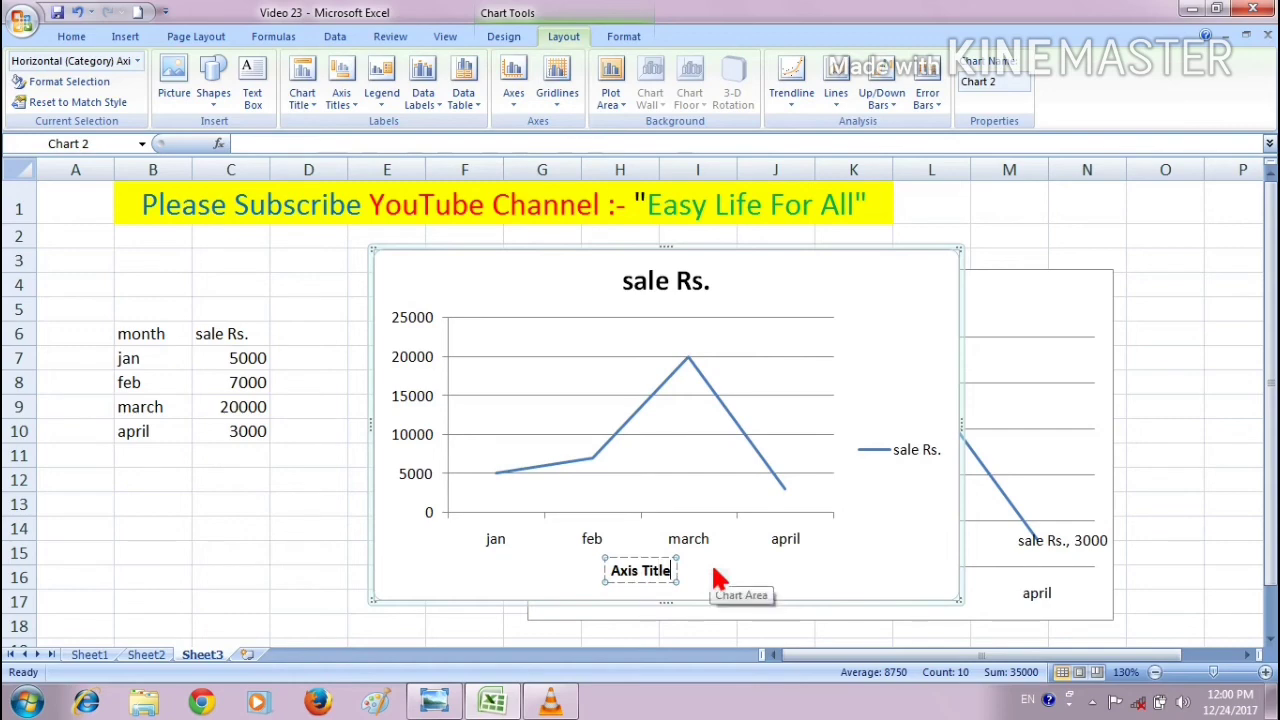
key(BackSpace)
key(BackSpace)
key(BackSpace)
key(BackSpace)
key(BackSpace)
key(BackSpace)
key(BackSpace)
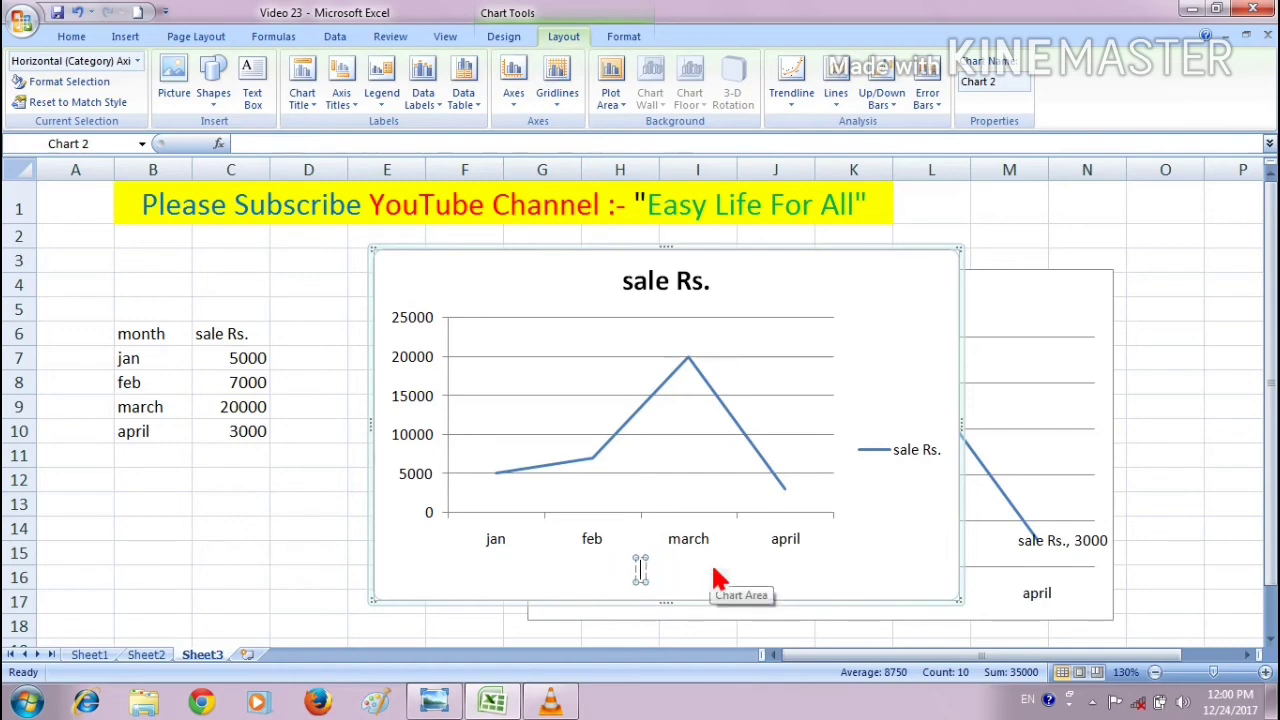
text(mon)
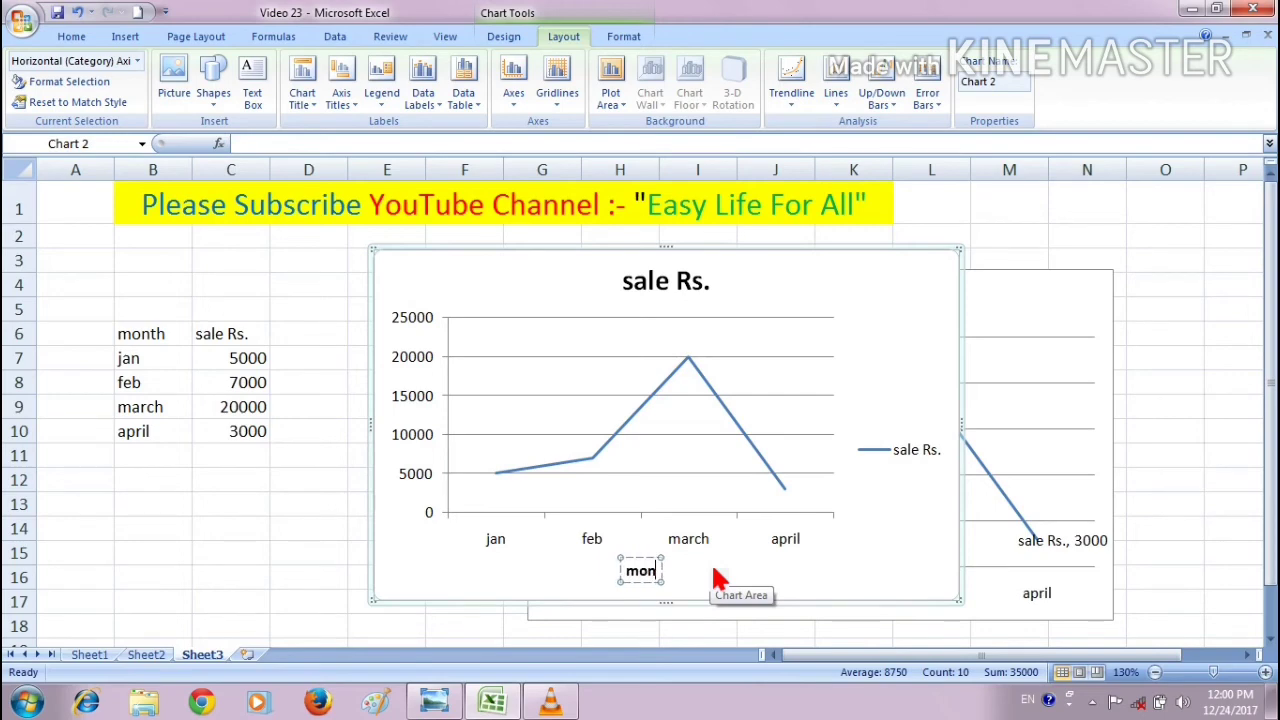
text(th)
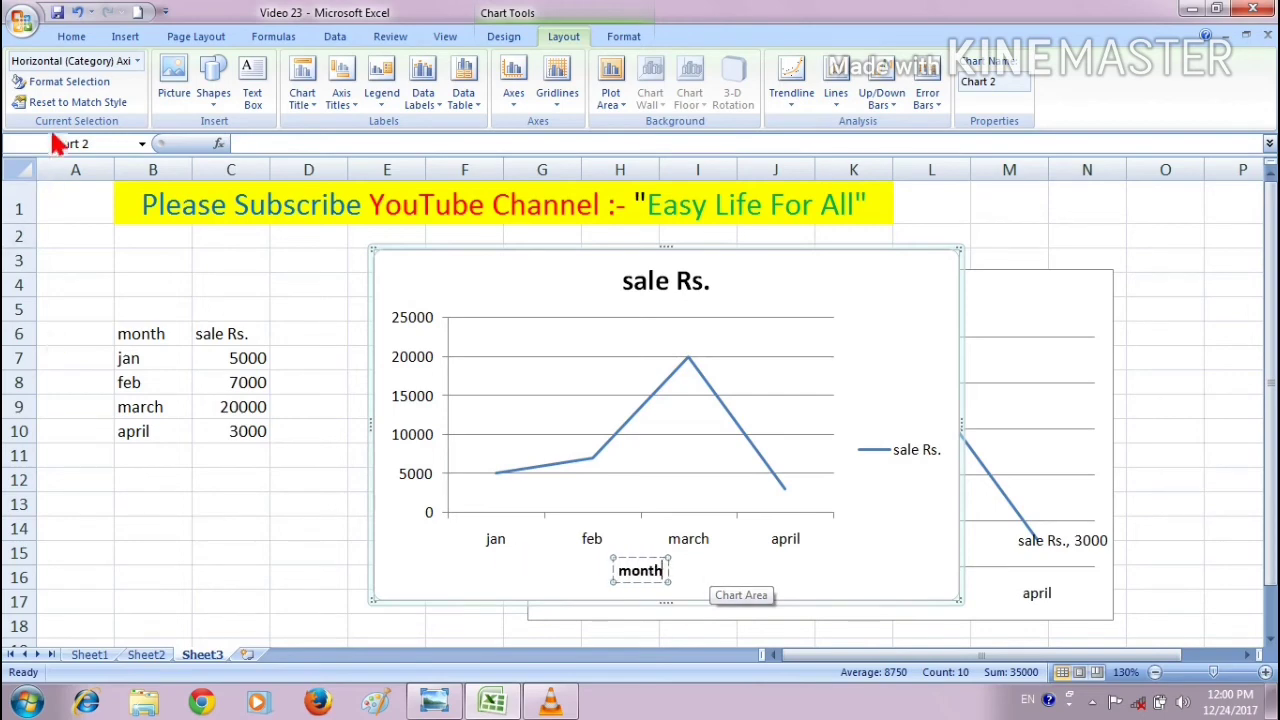
click(348, 100)
mouse_move(368, 127)
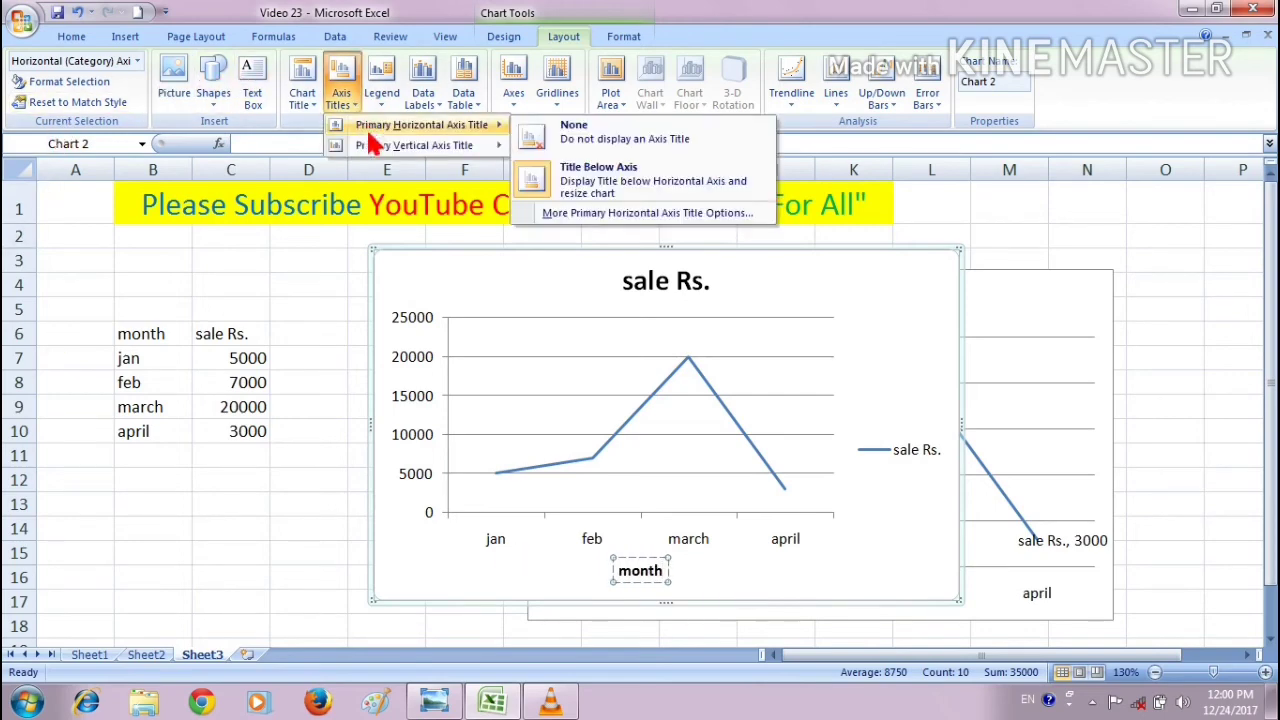
mouse_move(389, 146)
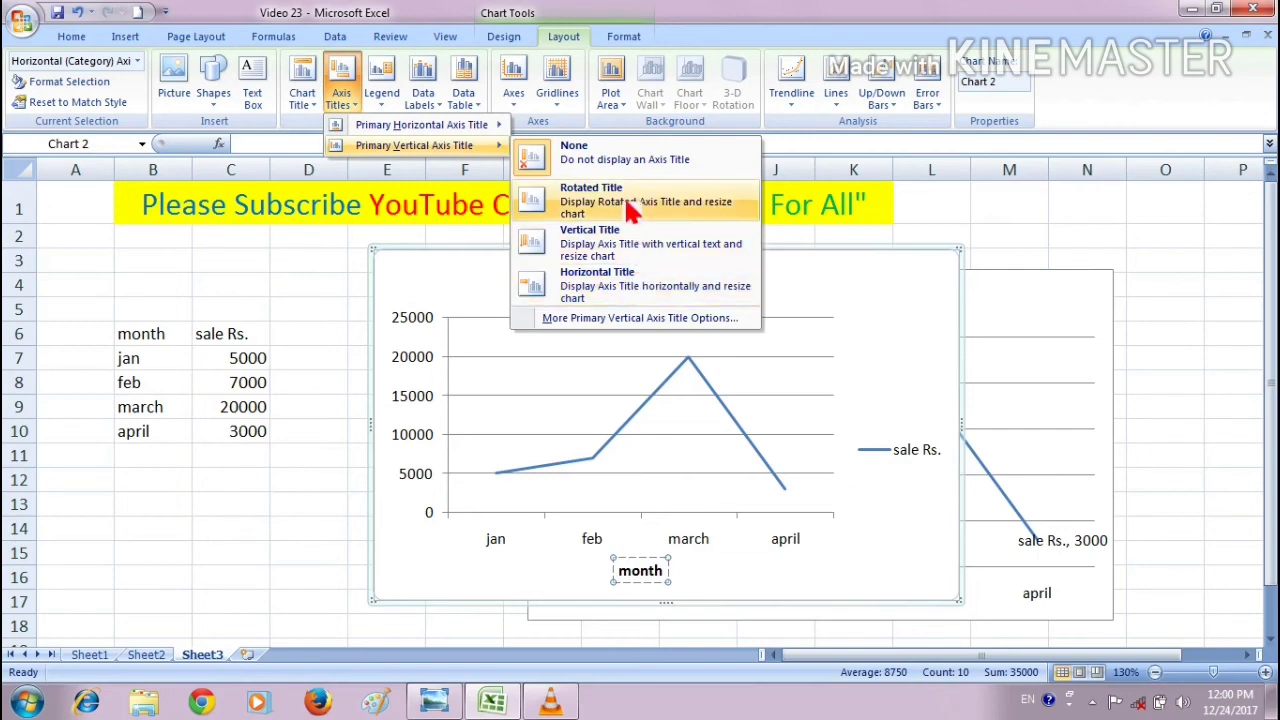
Add a vertical-text value axis title reading 'sale in rupees'.
click(624, 233)
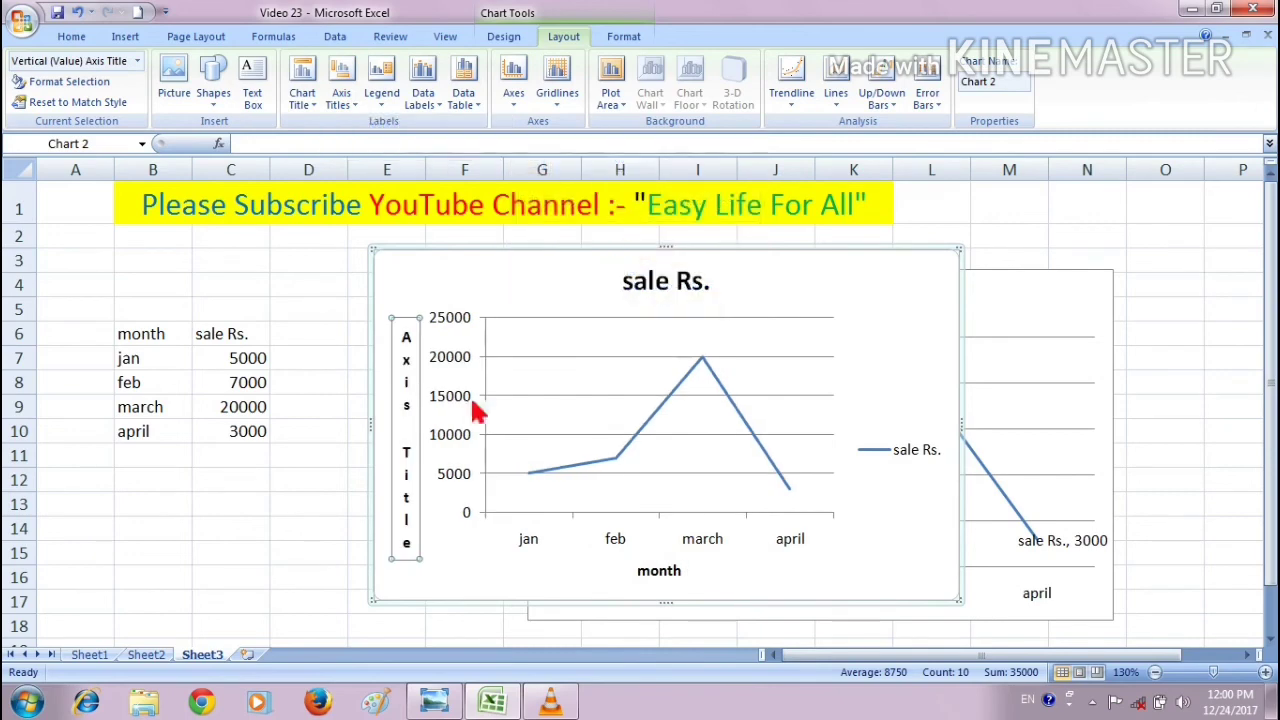
click(410, 343)
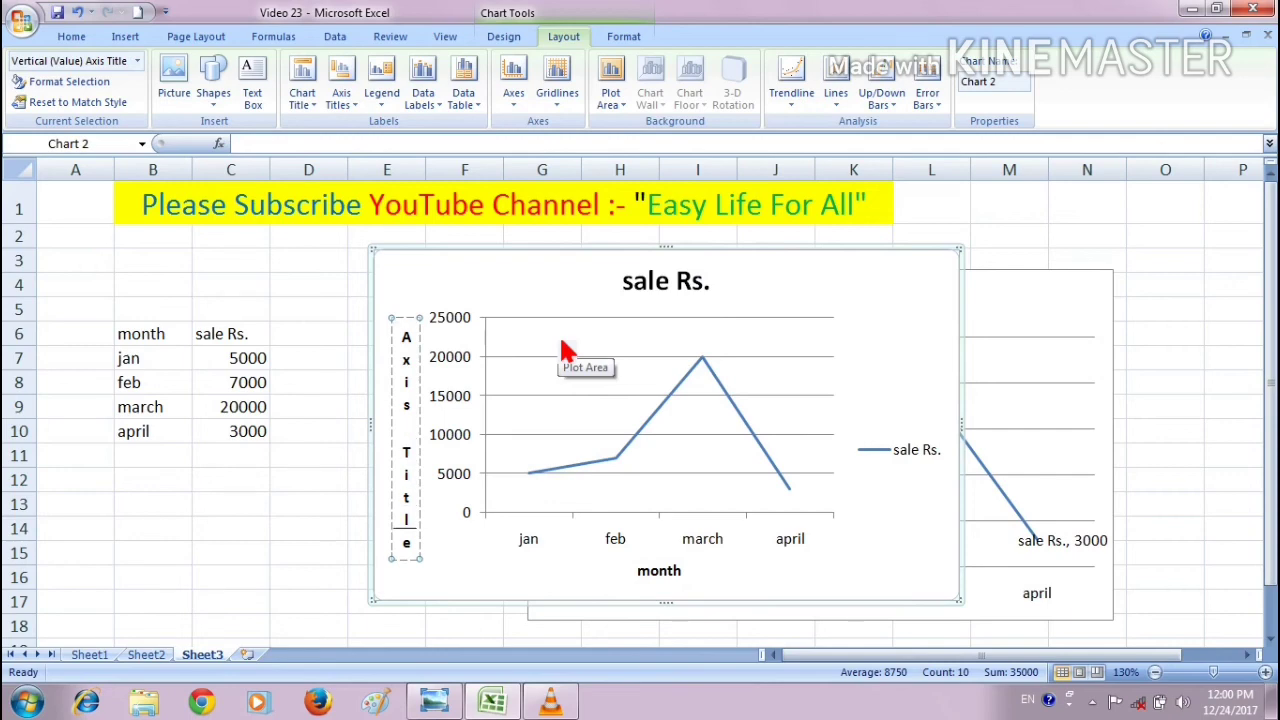
key(BackSpace)
key(BackSpace)
key(BackSpace)
key(BackSpace)
key(BackSpace)
key(BackSpace)
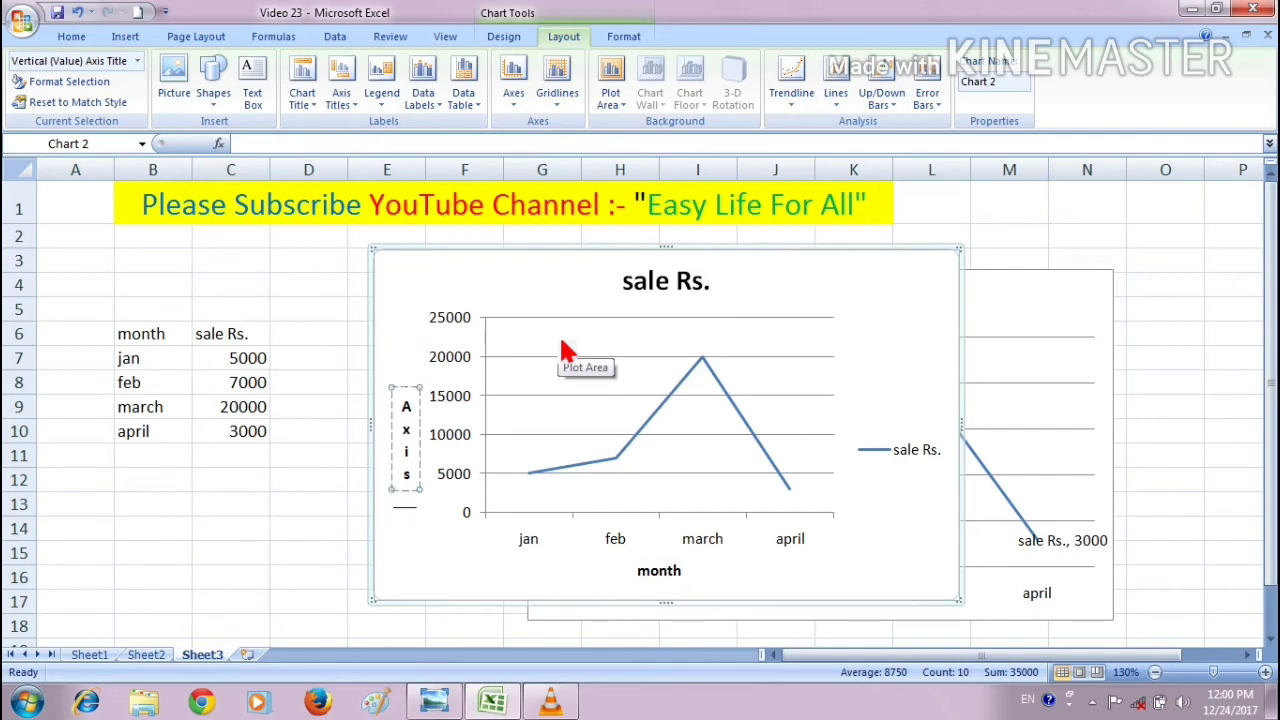
key(BackSpace)
key(BackSpace)
key(BackSpace)
key(BackSpace)
text(sale)
text( in)
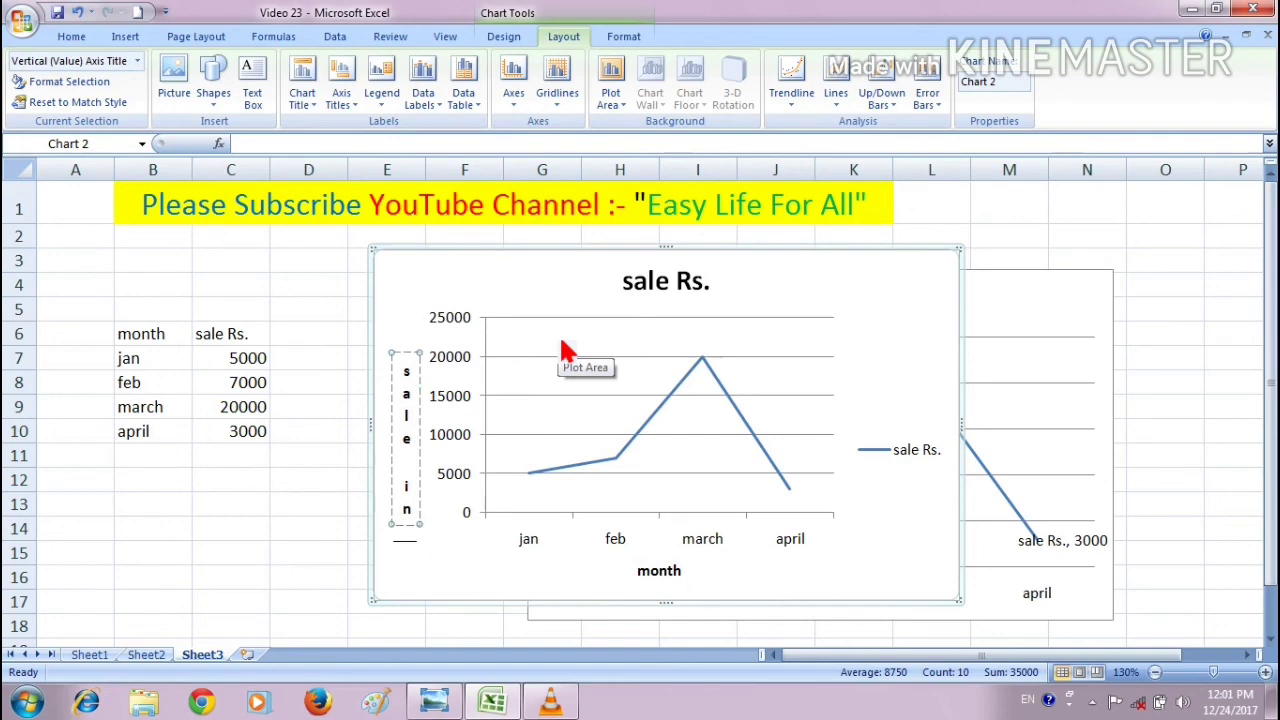
text(ru)
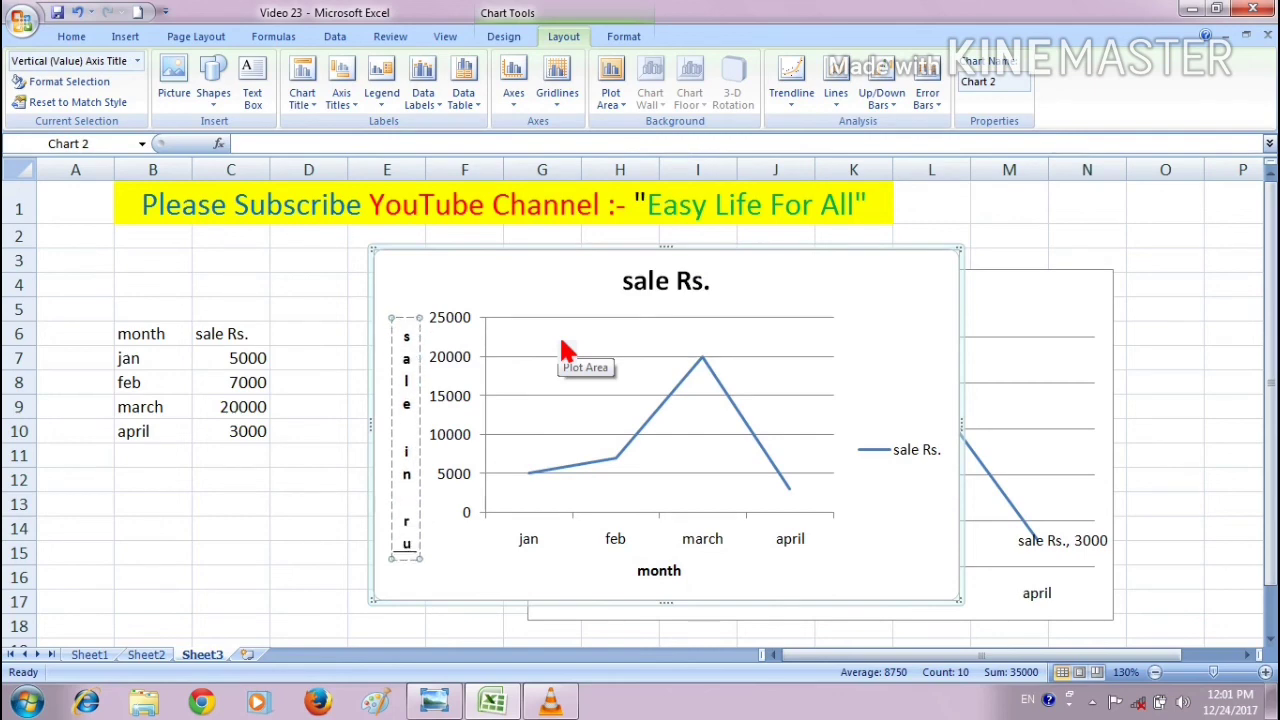
text(pees)
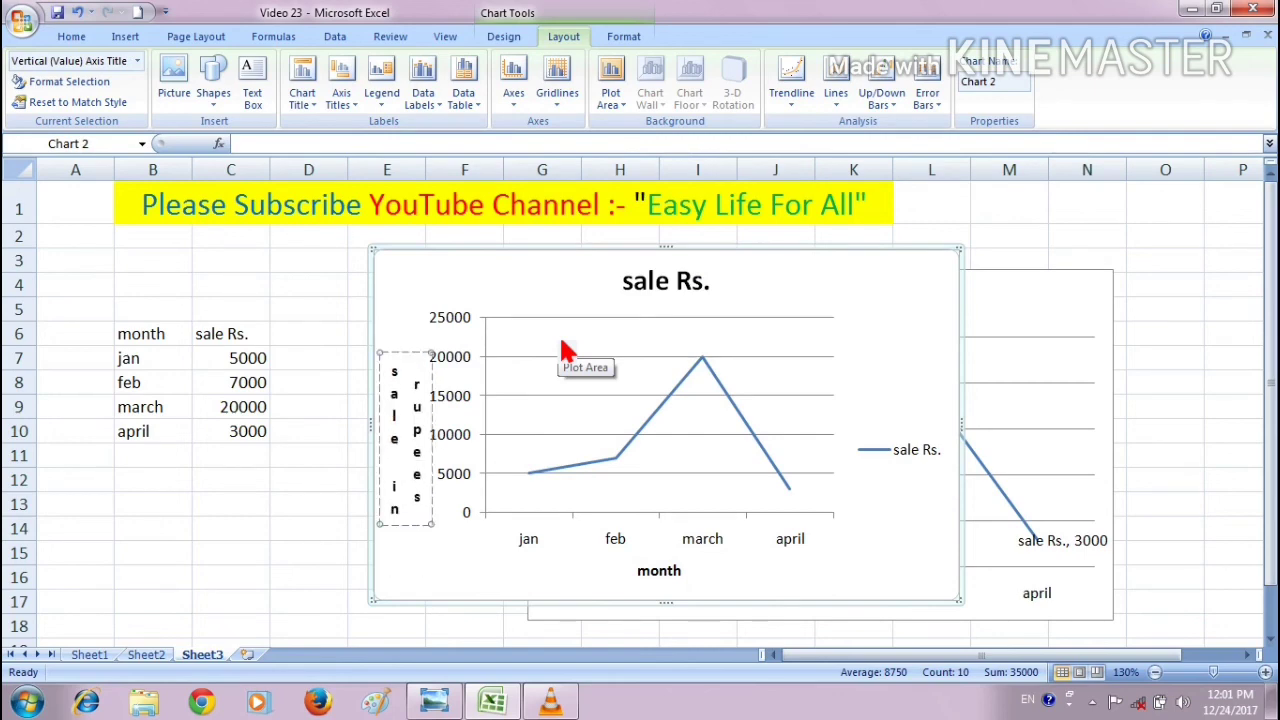
click(448, 572)
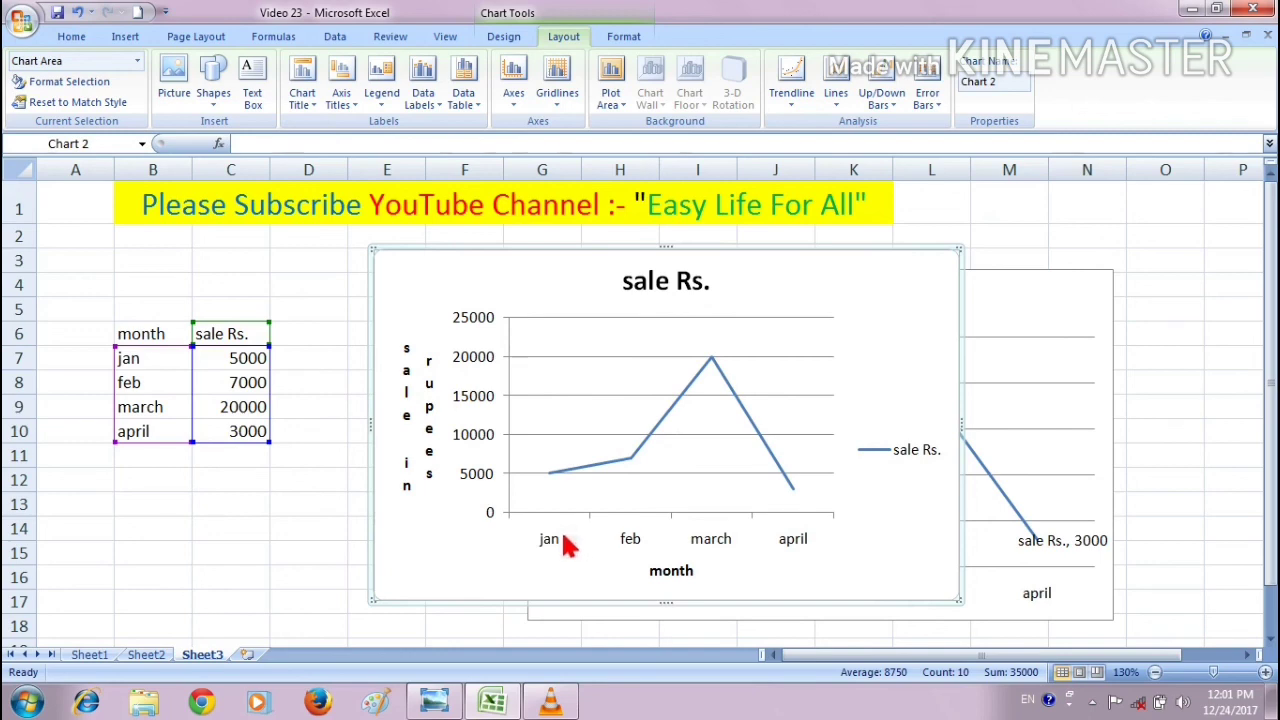
Close Excel and confirm Yes to save the Video 23 workbook changes.
mouse_move(557, 487)
mouse_move(717, 358)
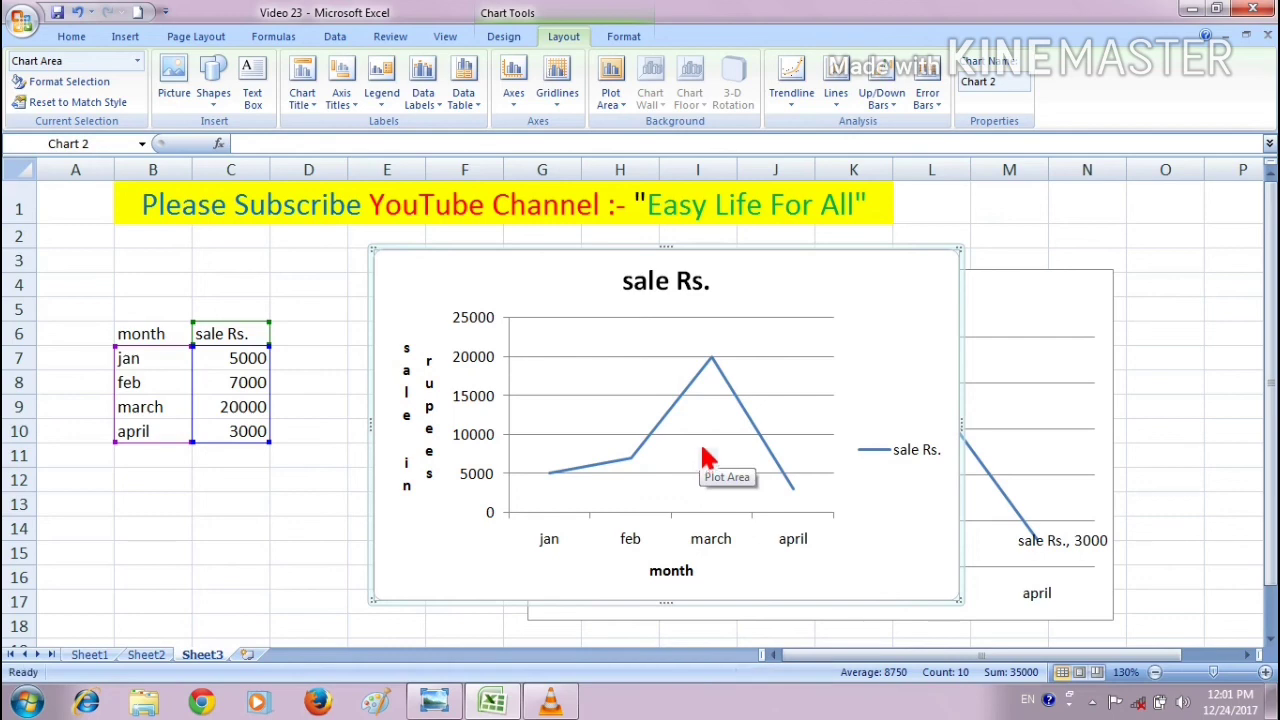
click(1253, 8)
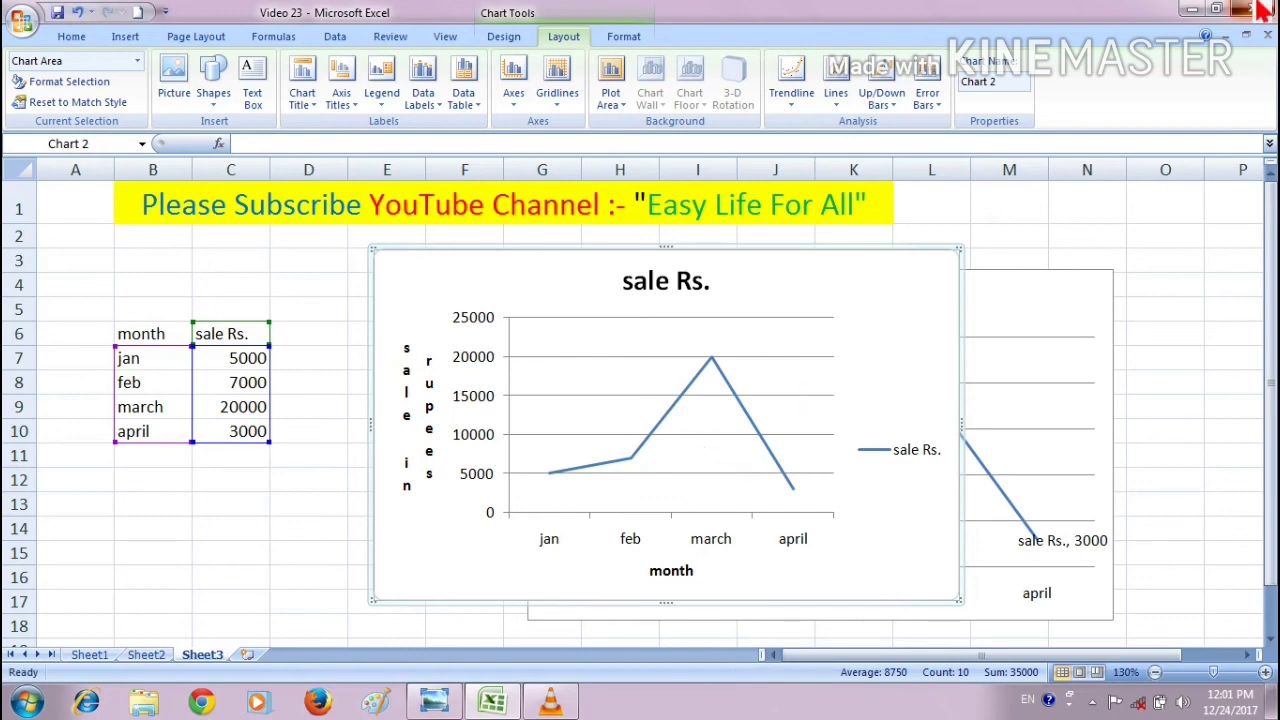
click(540, 397)
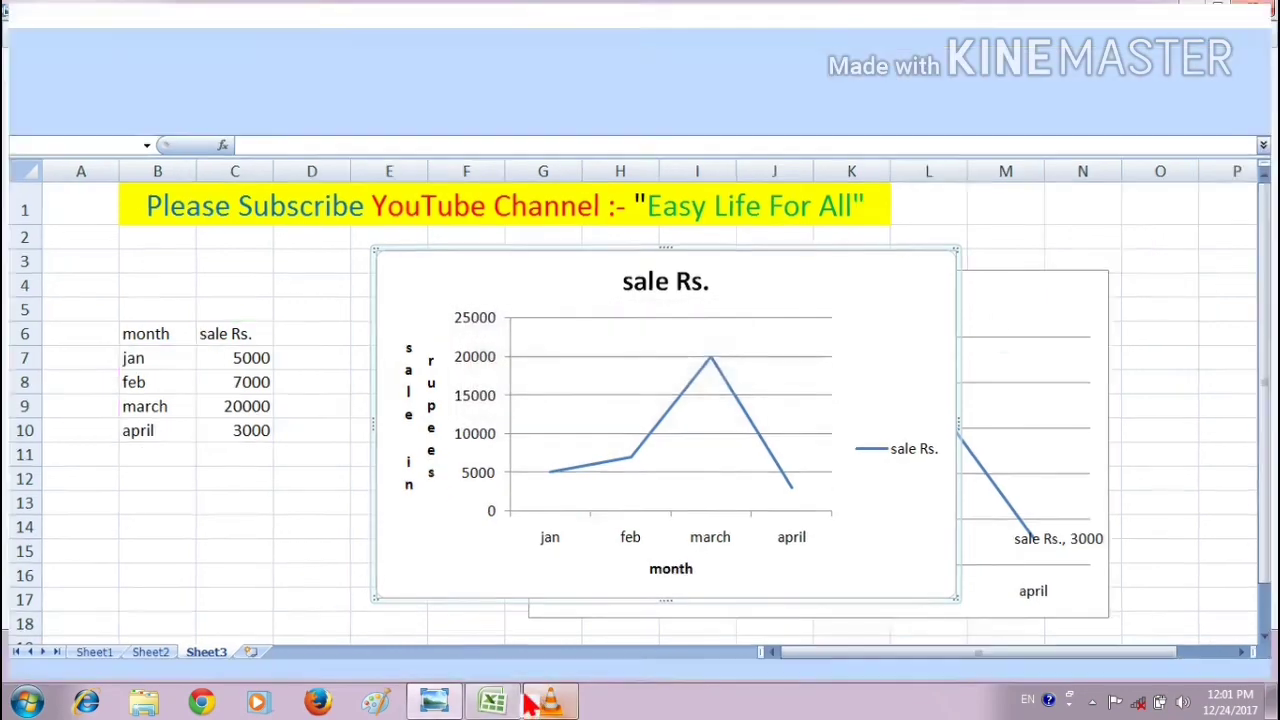